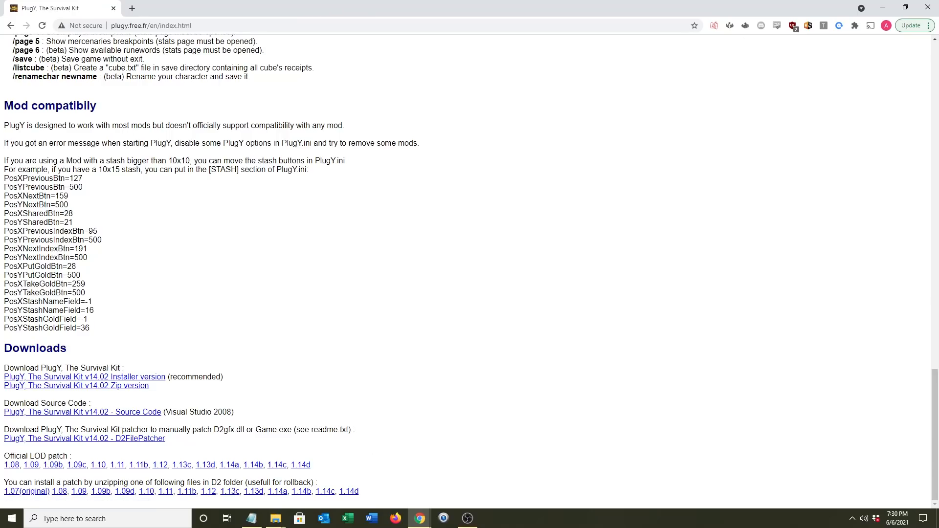
- Switch to File Explorer and open the PlugY_The_Survival_Kit_v14.02 folder in Downloads
{"action": "left_click", "coordinate": [276, 518]}
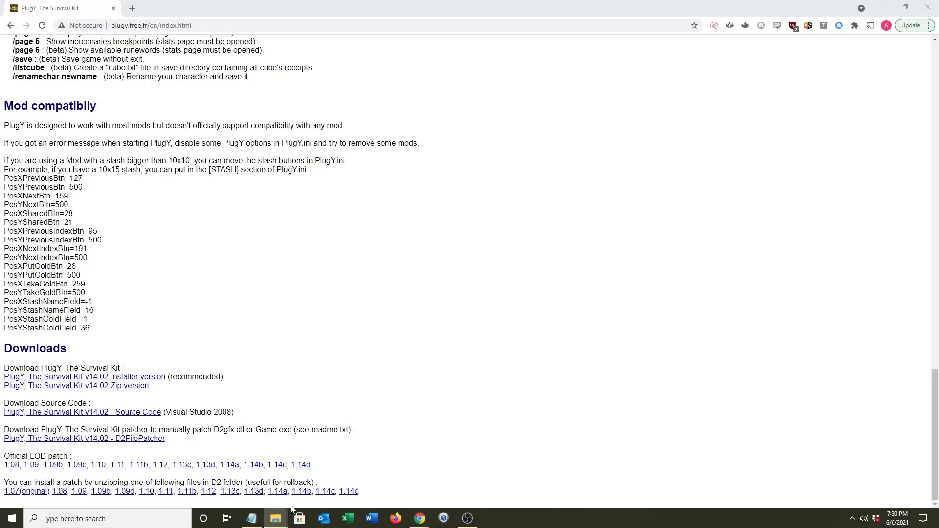
{"action": "right_click", "coordinate": [279, 523]}
{"action": "left_click", "coordinate": [293, 470]}
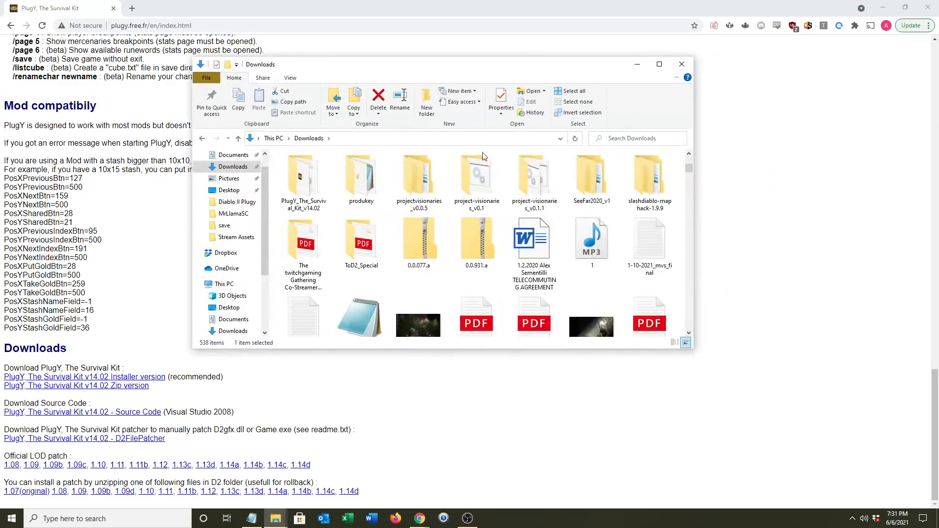
{"action": "left_click", "coordinate": [300, 181]}
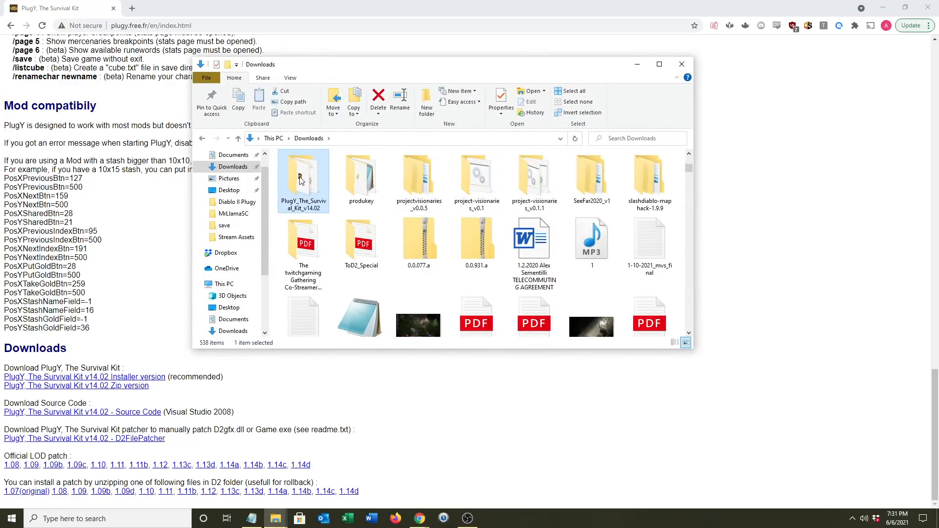
{"action": "double_click", "coordinate": [316, 198]}
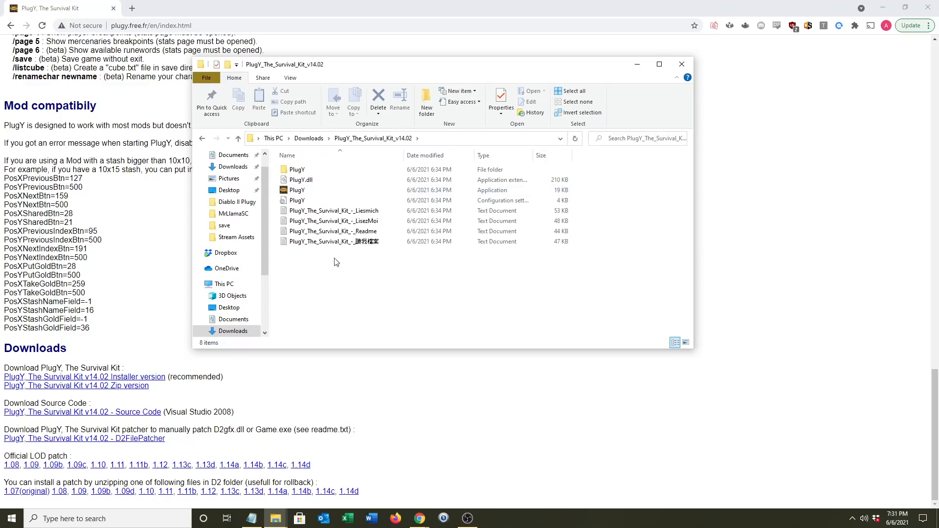
- Examine the extracted kit files and the contents of the PlugY subfolder
{"action": "left_click_drag", "start_coordinate": [439, 308], "coordinate": [337, 167]}
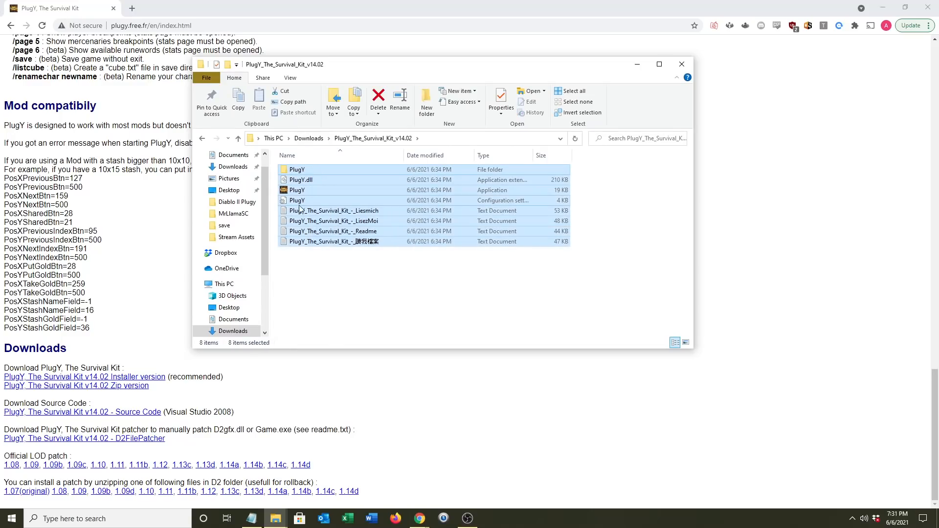
{"action": "left_click", "coordinate": [381, 266]}
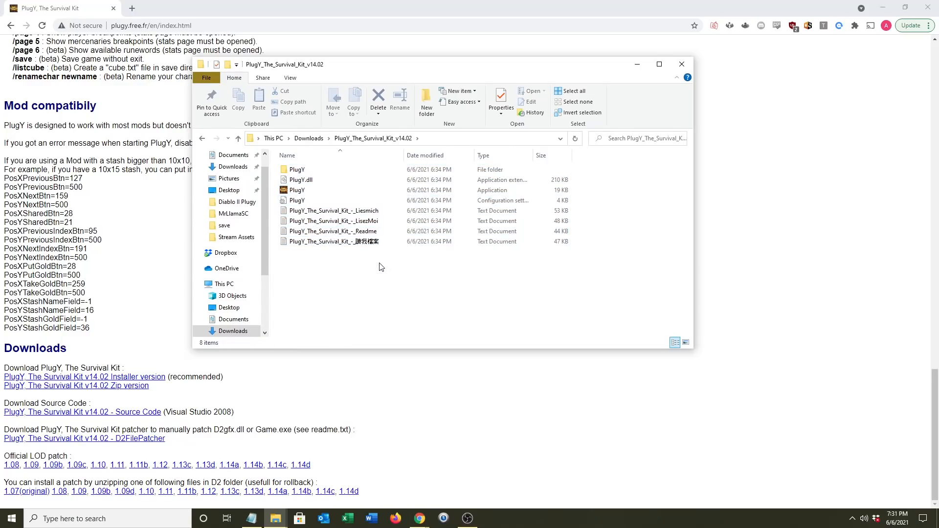
{"action": "double_click", "coordinate": [313, 173]}
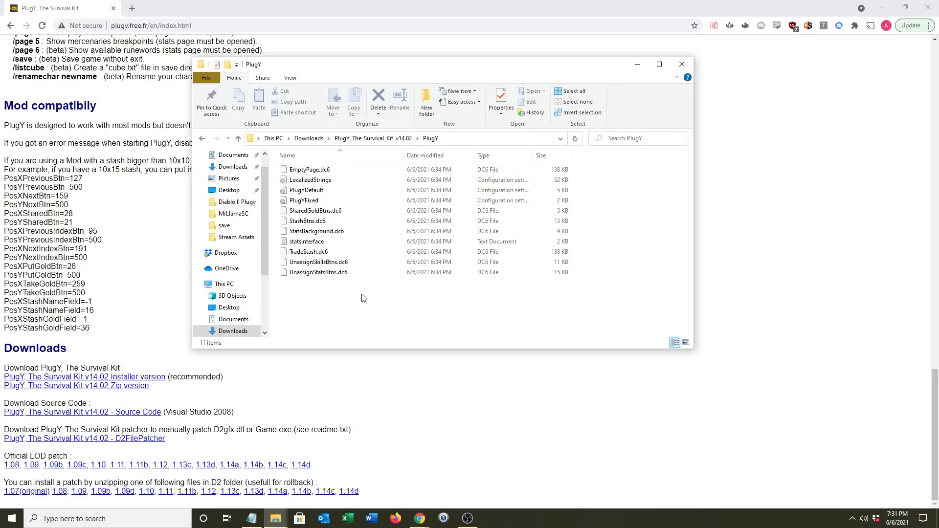
{"action": "key", "text": "BackSpace"}
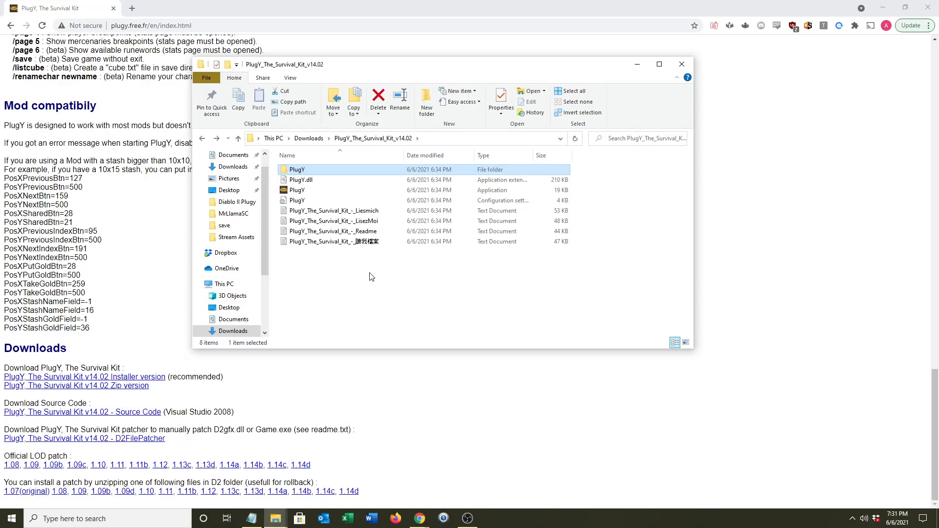
- Minimize the browser and move the PlugY kit window aside to uncover the Diablo II Plugy folder window
{"action": "left_click", "coordinate": [883, 8]}
{"action": "left_click_drag", "start_coordinate": [547, 69], "coordinate": [669, 131]}
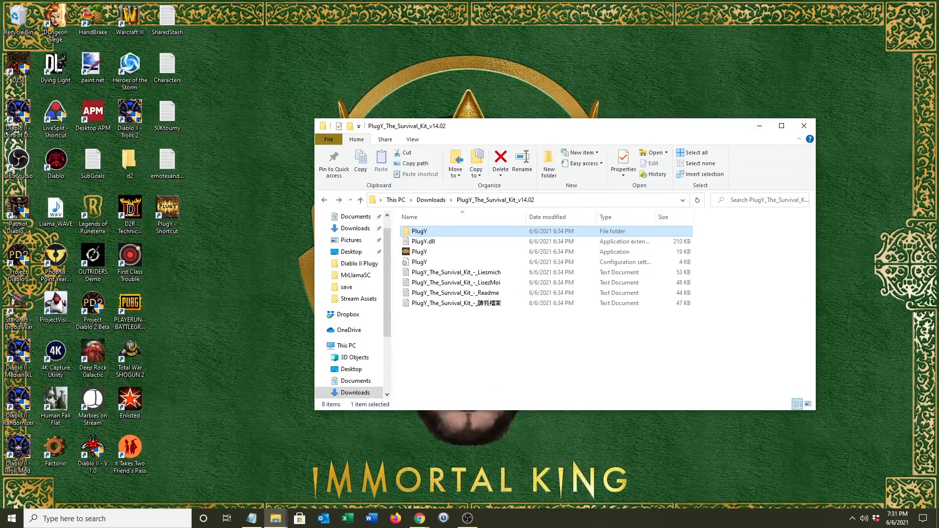
{"action": "left_click_drag", "start_coordinate": [938, 121], "coordinate": [314, 63]}
{"action": "left_click_drag", "start_coordinate": [689, 126], "coordinate": [938, 166]}
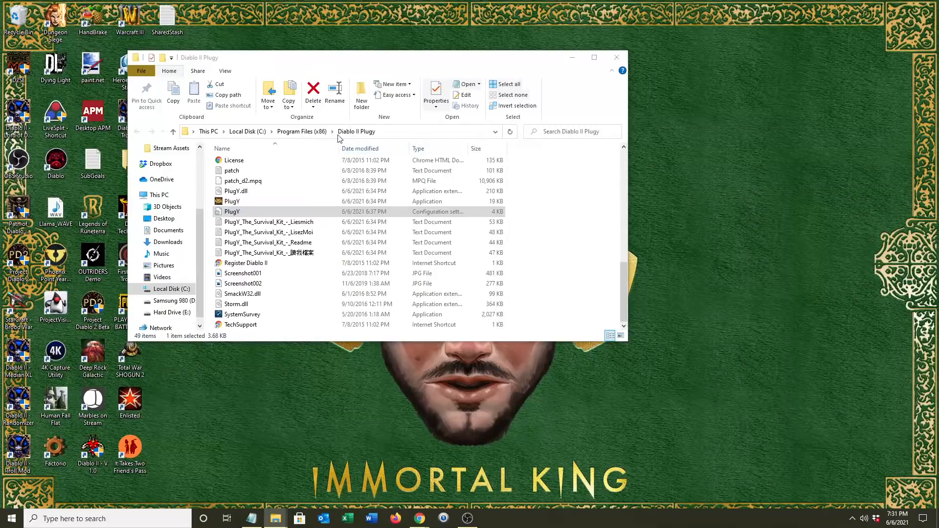
- Duplicate the Diablo II Base folder within Program Files (x86), granting administrator permission
{"action": "left_click", "coordinate": [302, 131]}
{"action": "left_click", "coordinate": [258, 244]}
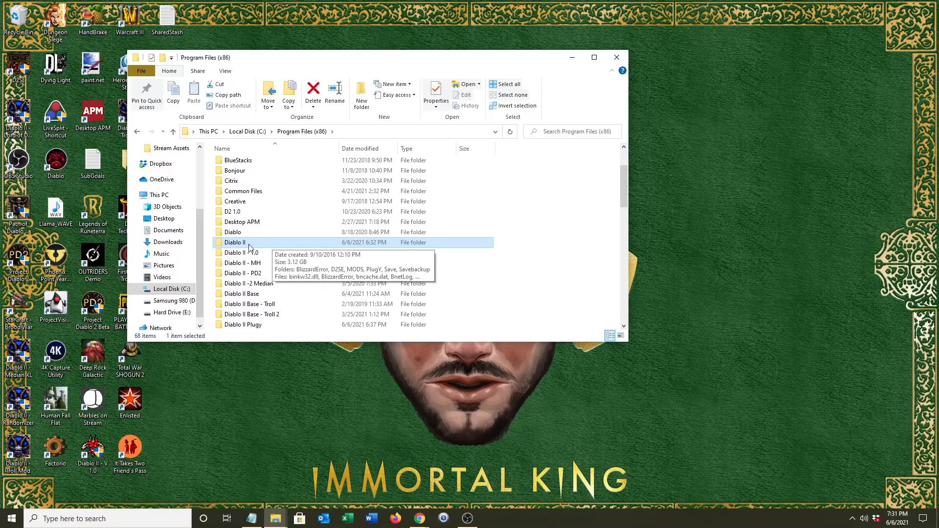
{"action": "left_click", "coordinate": [272, 297]}
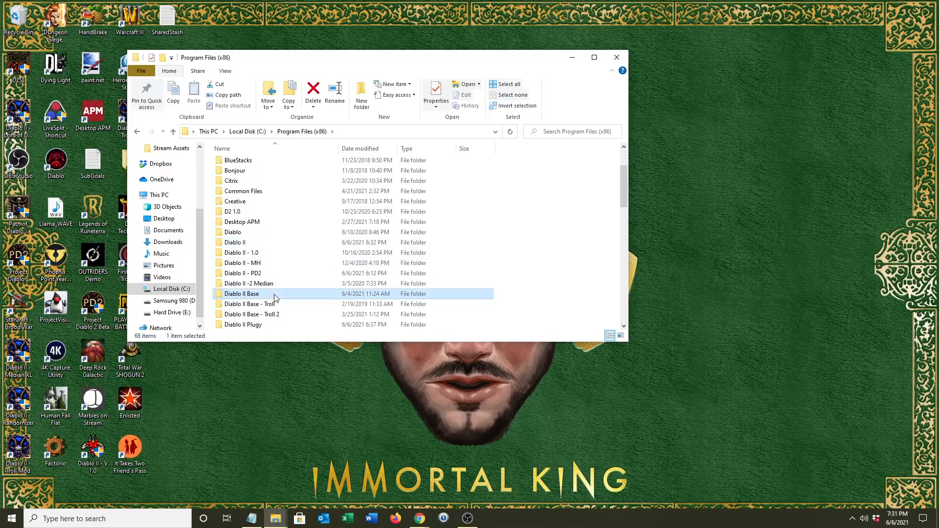
{"action": "key", "text": "ctrl+c"}
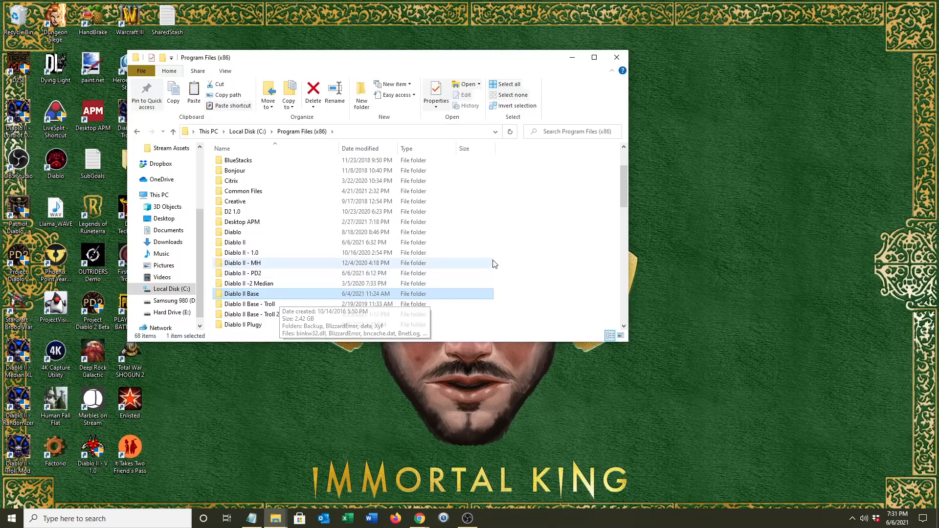
{"action": "left_click", "coordinate": [491, 262]}
{"action": "key", "text": "ctrl+v"}
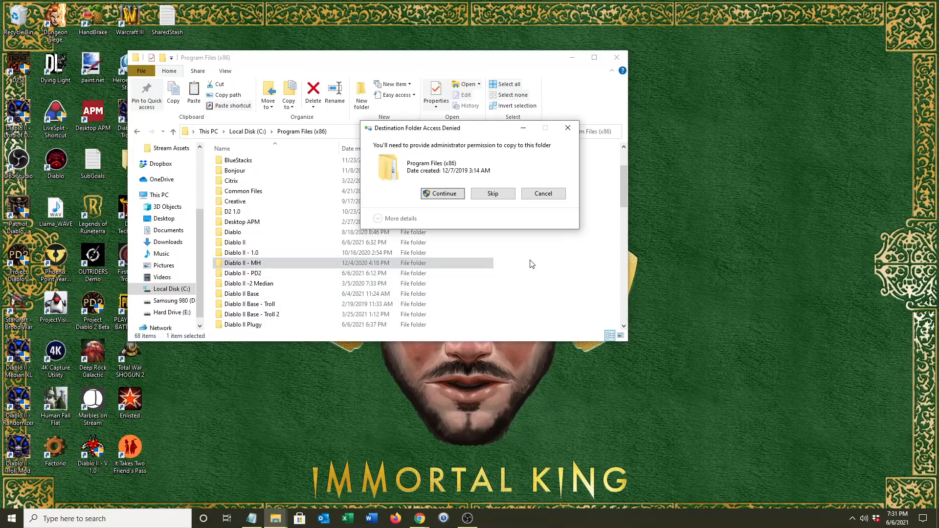
{"action": "left_click", "coordinate": [457, 196]}
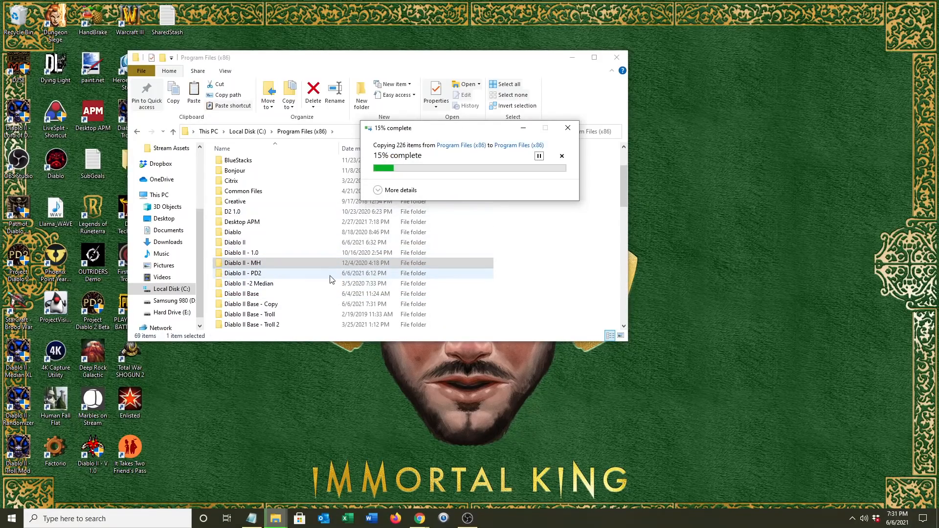
- Check the copy progress and examine the contents of the Diablo II Base - Copy folder
{"action": "left_click", "coordinate": [261, 304]}
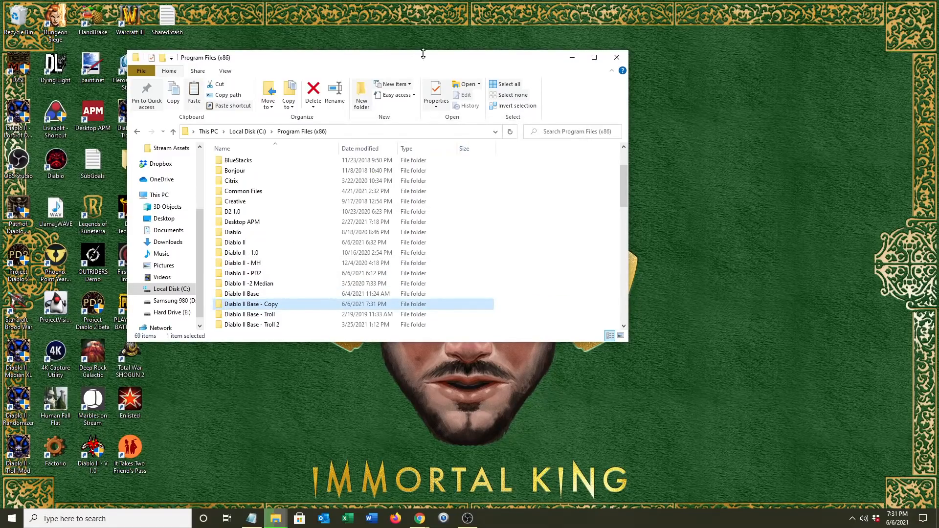
{"action": "left_click_drag", "start_coordinate": [320, 57], "coordinate": [320, 49]}
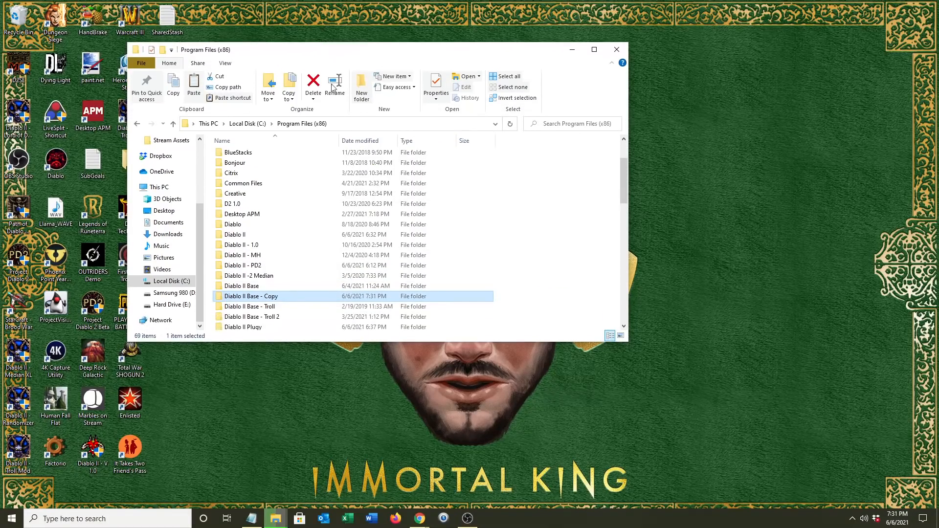
{"action": "left_click", "coordinate": [280, 296]}
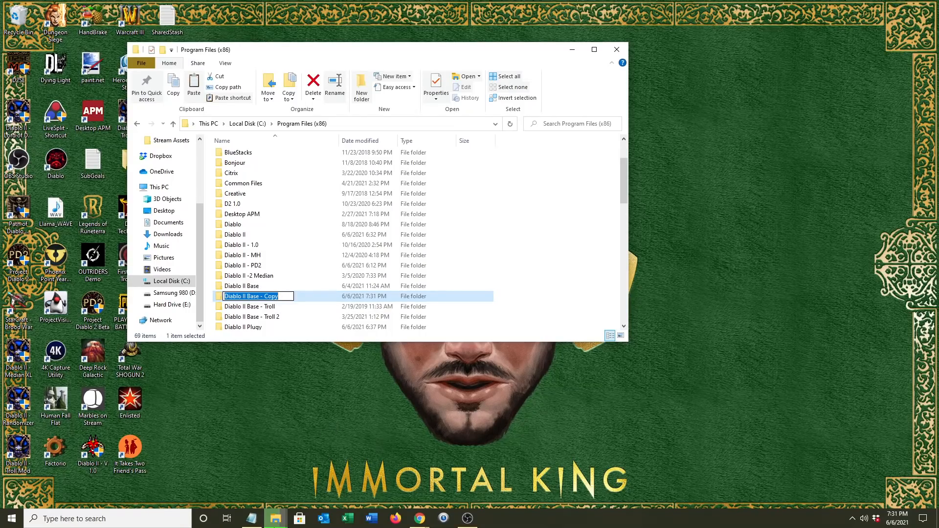
{"action": "left_click", "coordinate": [275, 518]}
{"action": "left_click", "coordinate": [432, 481]}
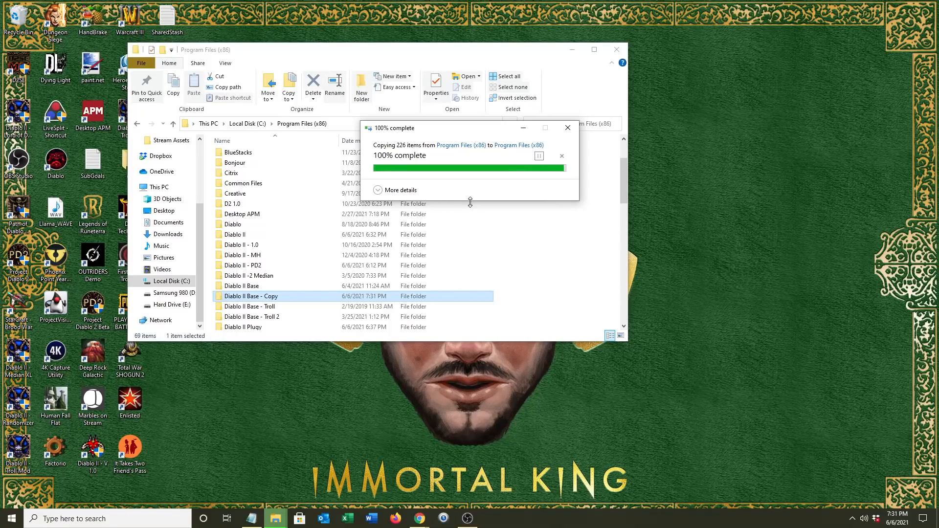
{"action": "double_click", "coordinate": [277, 297]}
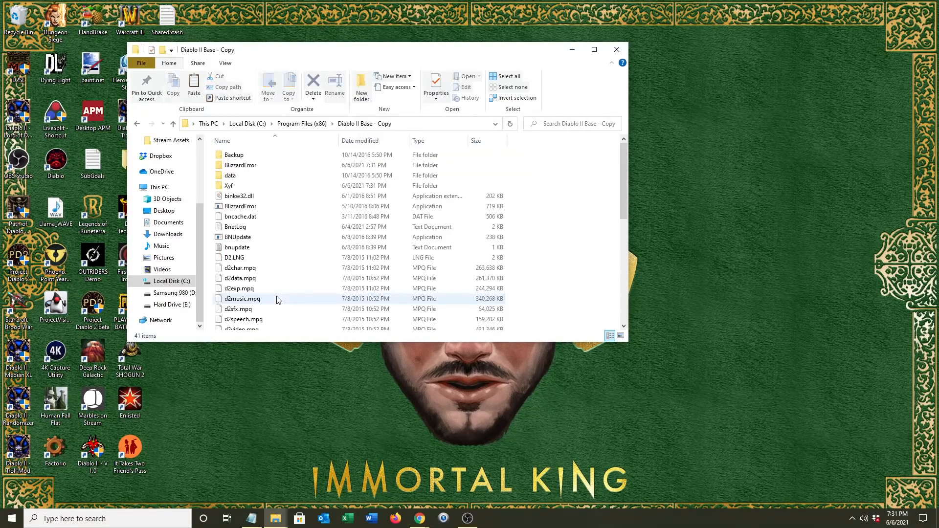
{"action": "left_click", "coordinate": [326, 125]}
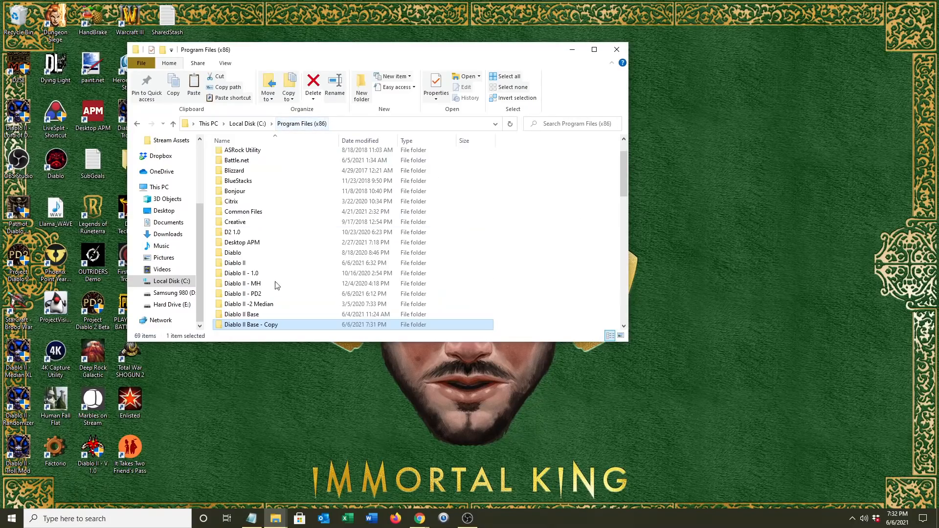
- Rename the Diablo II Base - Copy folder to Diablo II Plugy Folder, granting administrator permission
{"action": "left_click", "coordinate": [256, 326]}
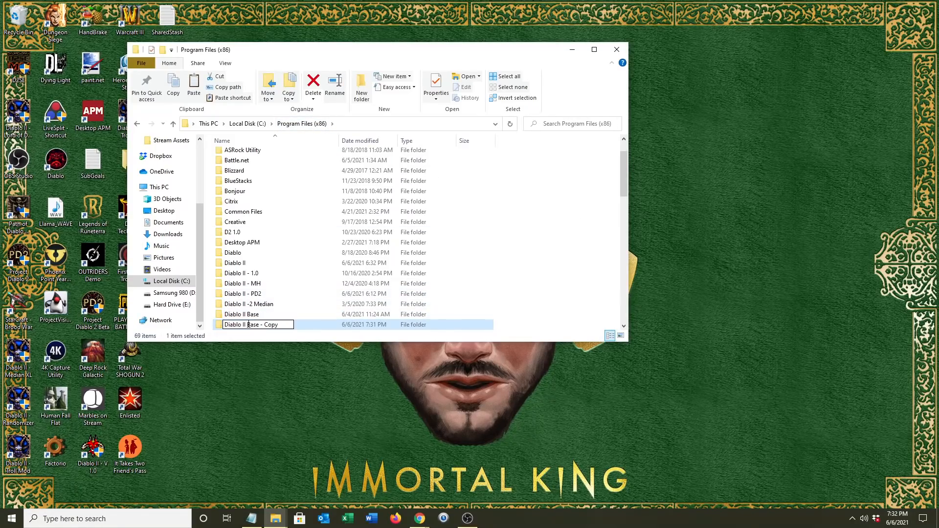
{"action": "left_click_drag", "start_coordinate": [249, 325], "coordinate": [319, 316]}
{"action": "type", "text": "Plug"}
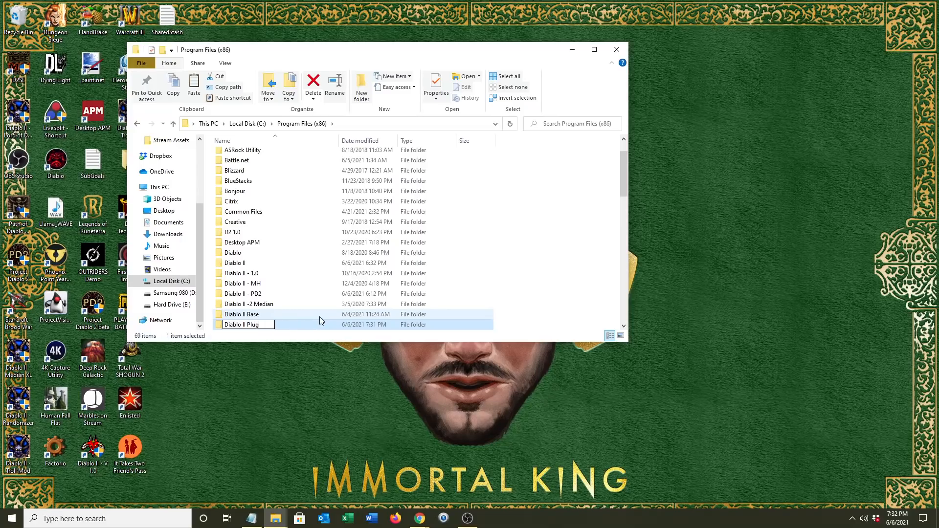
{"action": "type", "text": "y Folder"}
{"action": "key", "text": "Return"}
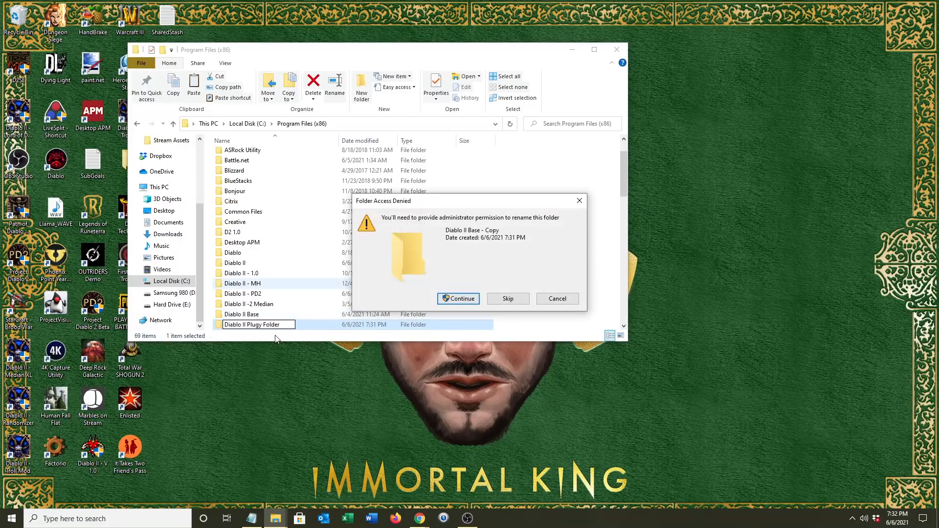
{"action": "left_click", "coordinate": [461, 299]}
- Copy all files from PlugY_The_Survival_Kit_v14.02 into Diablo II Plugy Folder, granting administrator permission for all current items
{"action": "left_click", "coordinate": [287, 294]}
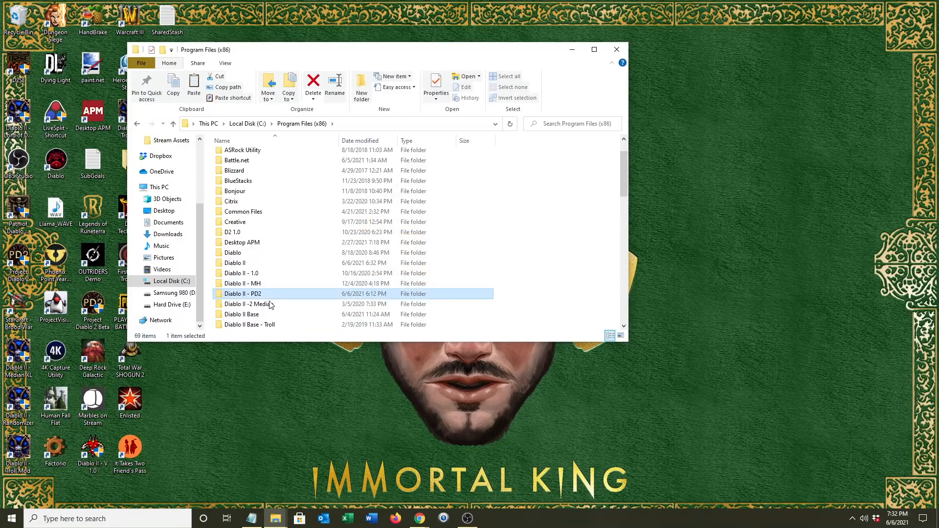
{"action": "scroll", "coordinate": [293, 306], "scroll_direction": "down", "scroll_amount": 2}
{"action": "double_click", "coordinate": [279, 299]}
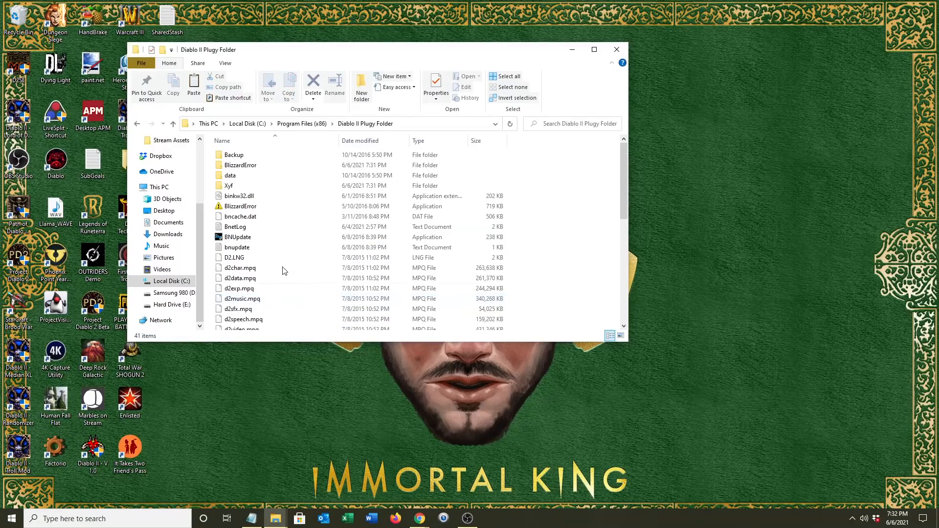
{"action": "key", "text": "alt+Tab"}
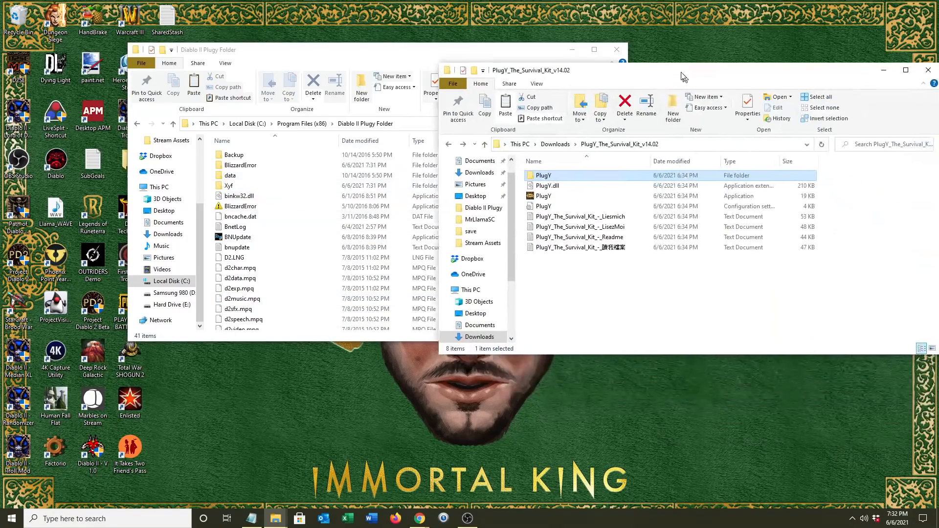
{"action": "left_click_drag", "start_coordinate": [579, 285], "coordinate": [507, 151]}
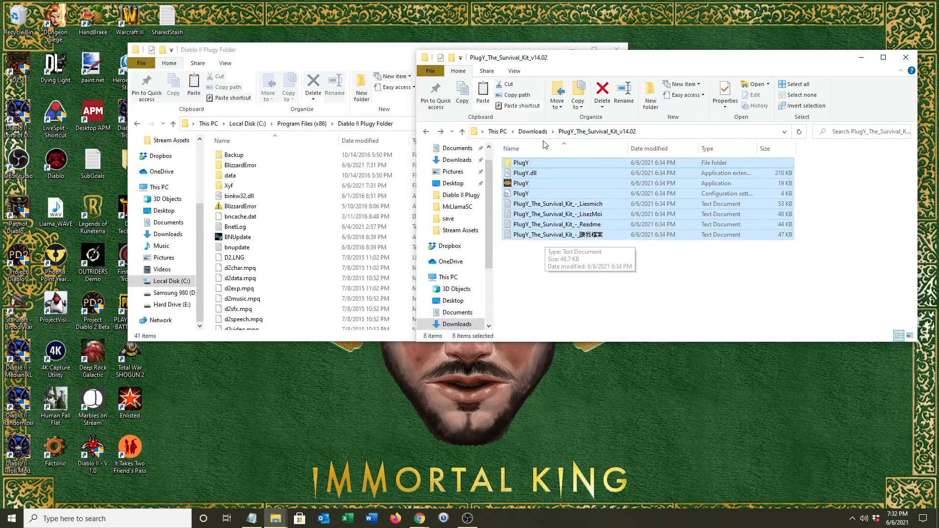
{"action": "left_click", "coordinate": [364, 226]}
{"action": "left_click", "coordinate": [533, 214]}
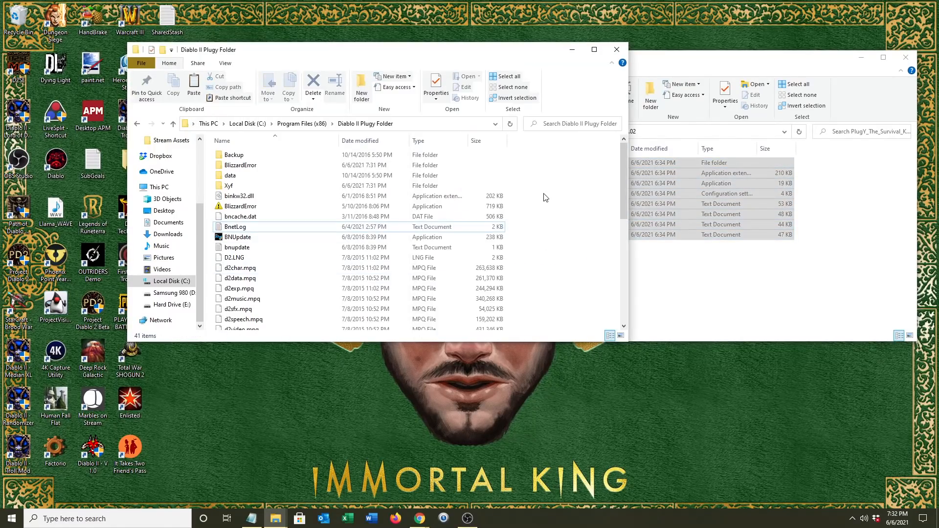
{"action": "key", "text": "ctrl+v"}
{"action": "left_click", "coordinate": [441, 211]}
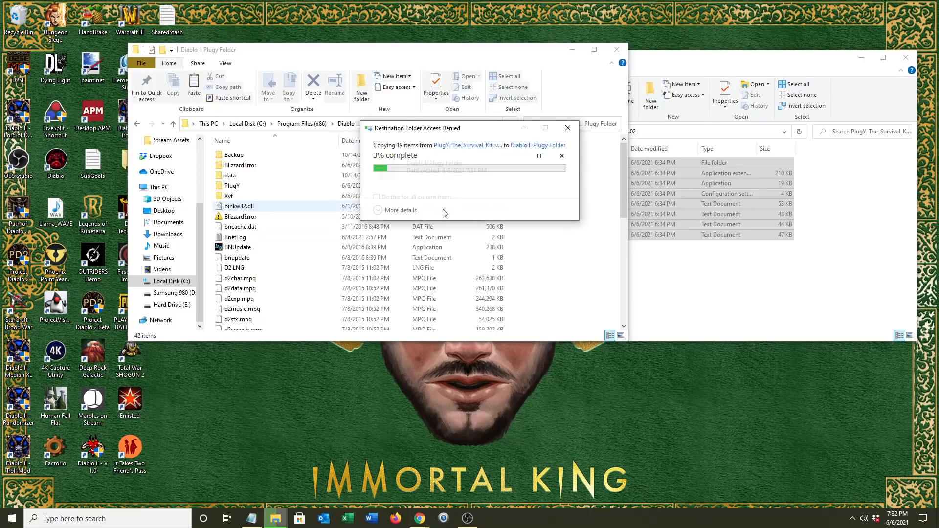
{"action": "left_click", "coordinate": [386, 196]}
{"action": "left_click", "coordinate": [442, 211]}
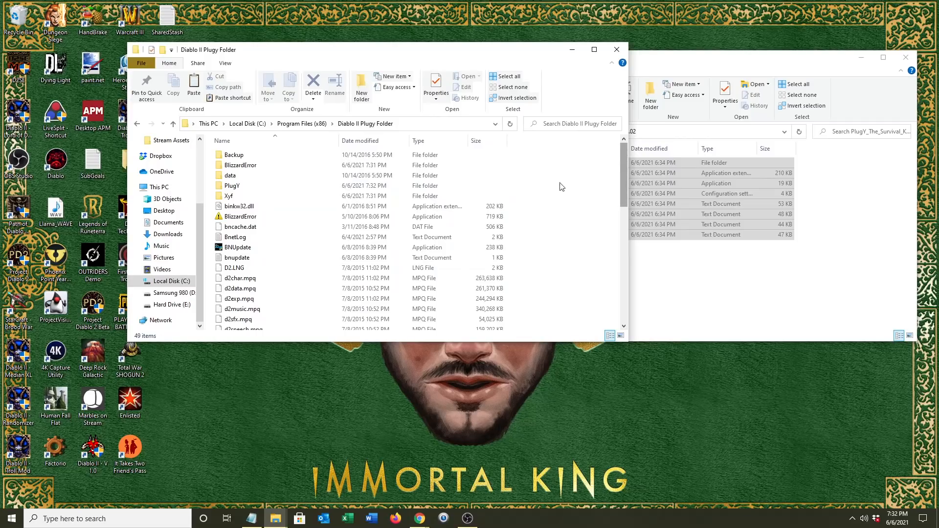
- Look through Diablo II Plugy Folder for the Game, PlugY and Diablo II application files
{"action": "scroll", "coordinate": [563, 186], "scroll_direction": "down", "scroll_amount": 10}
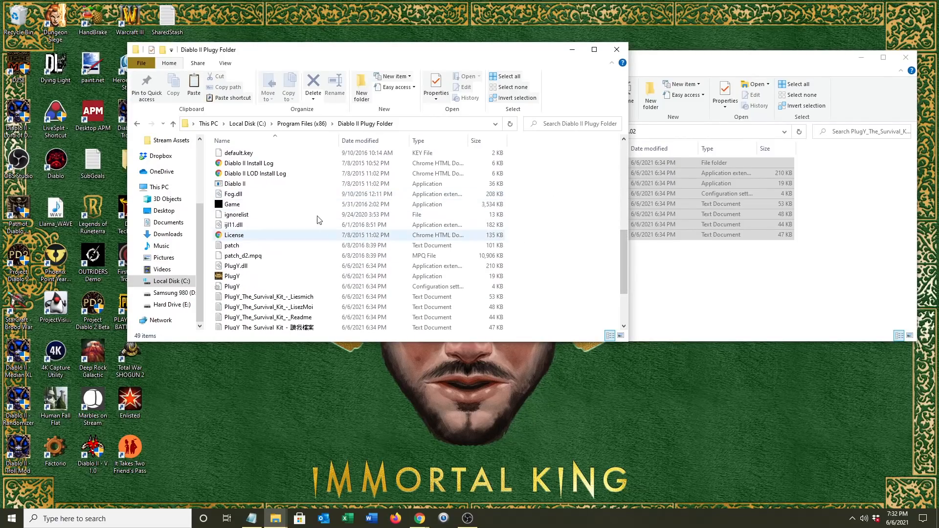
{"action": "double_click", "coordinate": [258, 205]}
{"action": "scroll", "coordinate": [257, 208], "scroll_direction": "down", "scroll_amount": 3}
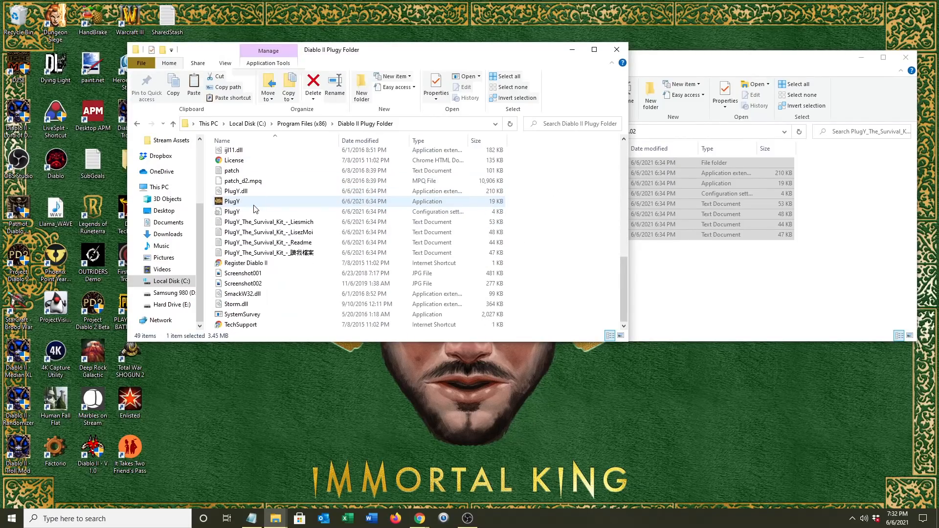
{"action": "scroll", "coordinate": [256, 209], "scroll_direction": "up", "scroll_amount": 4}
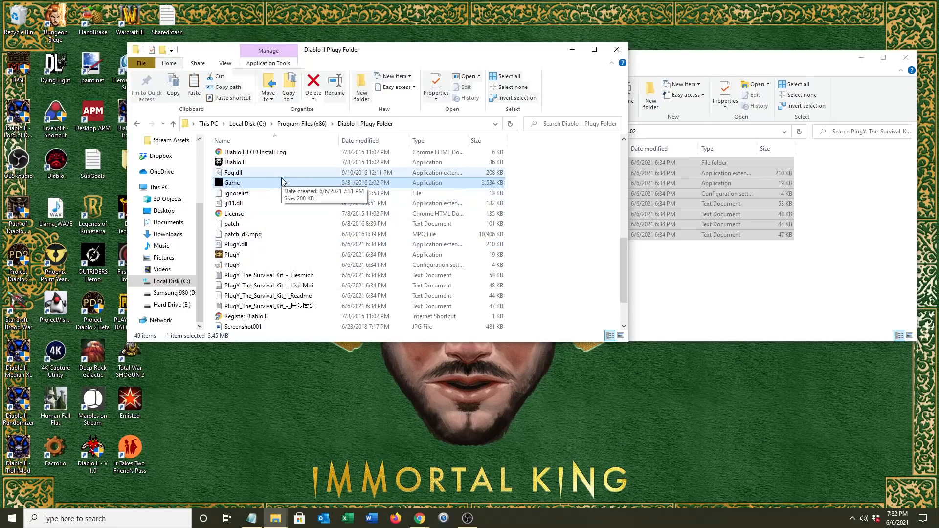
{"action": "left_click", "coordinate": [257, 225]}
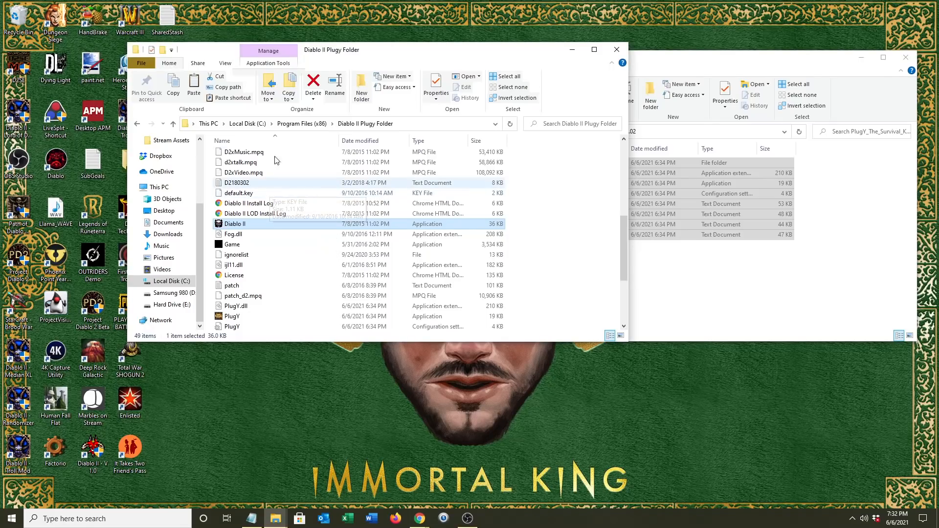
- Locate Diablo II Base in Program Files (x86), then look through the contents of Diablo II Plugy Folder
{"action": "left_click", "coordinate": [313, 123]}
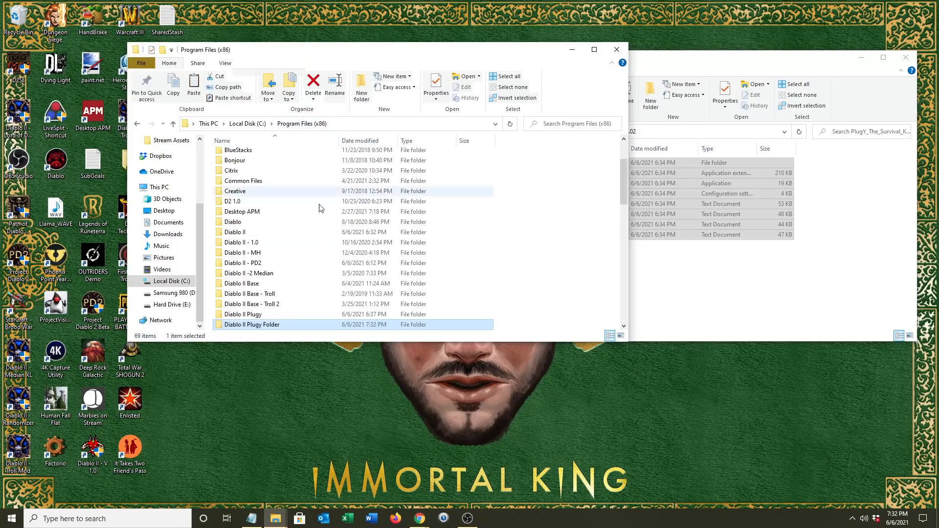
{"action": "left_click", "coordinate": [260, 285]}
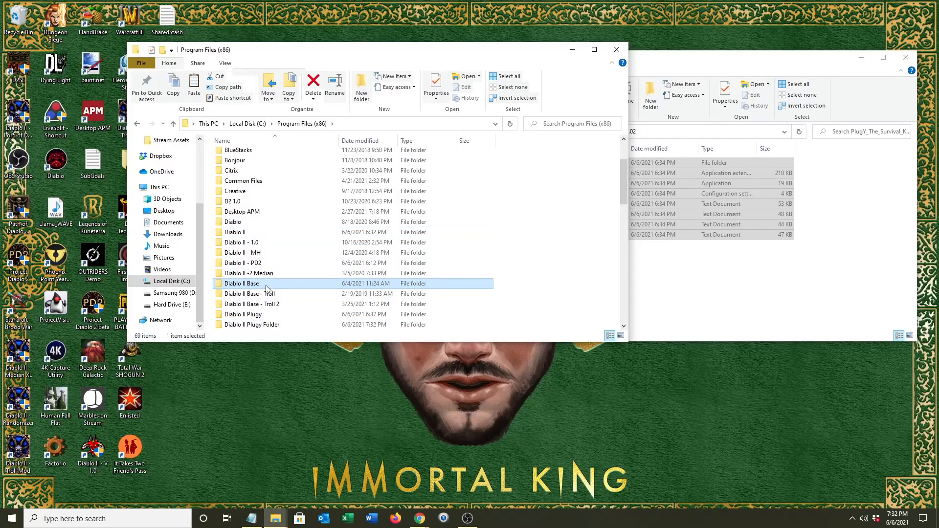
{"action": "mouse_move", "coordinate": [266, 288]}
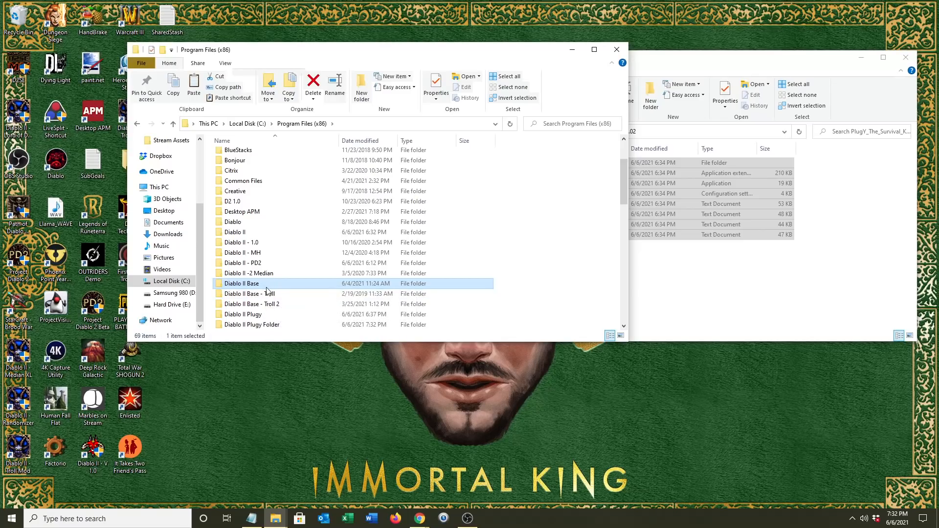
{"action": "double_click", "coordinate": [268, 325]}
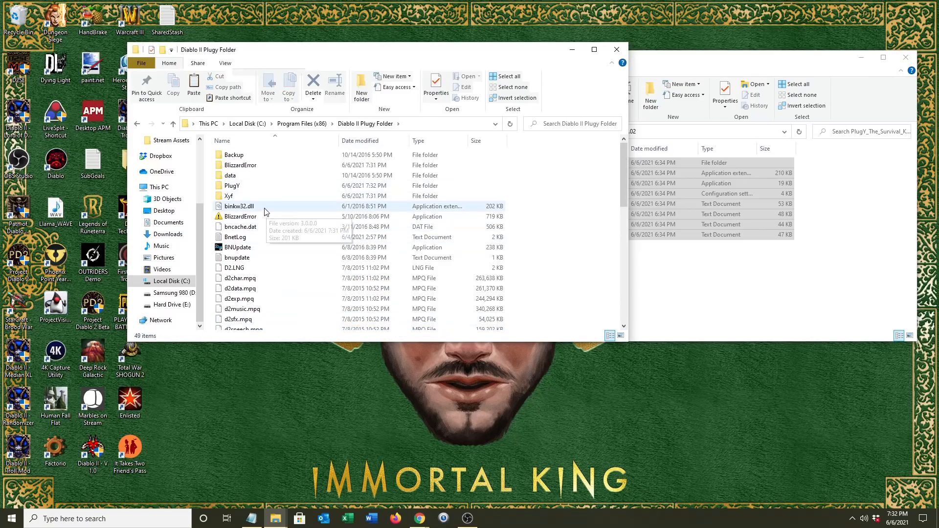
{"action": "scroll", "coordinate": [300, 203], "scroll_direction": "down", "scroll_amount": 2}
{"action": "scroll", "coordinate": [300, 202], "scroll_direction": "down", "scroll_amount": 10}
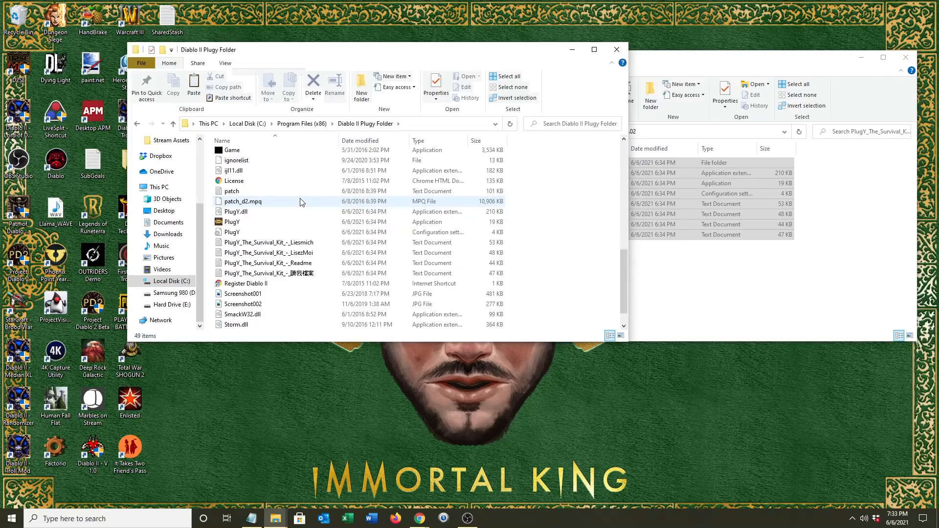
{"action": "scroll", "coordinate": [299, 202], "scroll_direction": "up", "scroll_amount": 9}
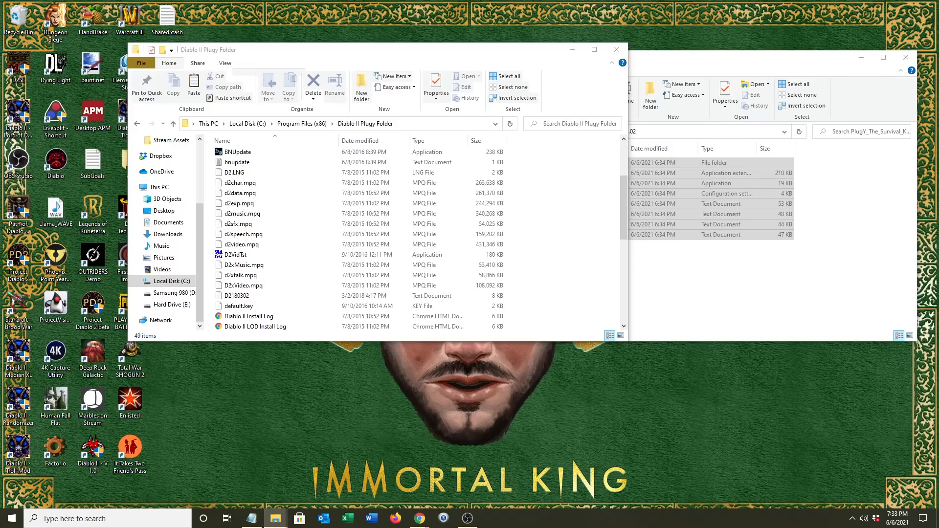
- Select the PlugY configuration settings file in Diablo II Plugy Folder and view its ActiveWindowed setting in Notepad
{"action": "left_click", "coordinate": [769, 55]}
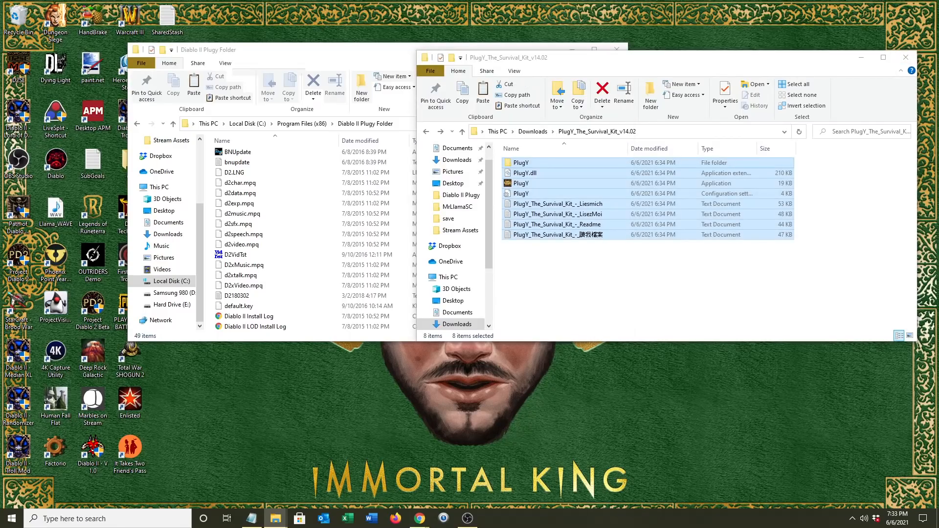
{"action": "left_click_drag", "start_coordinate": [938, 147], "coordinate": [581, 65]}
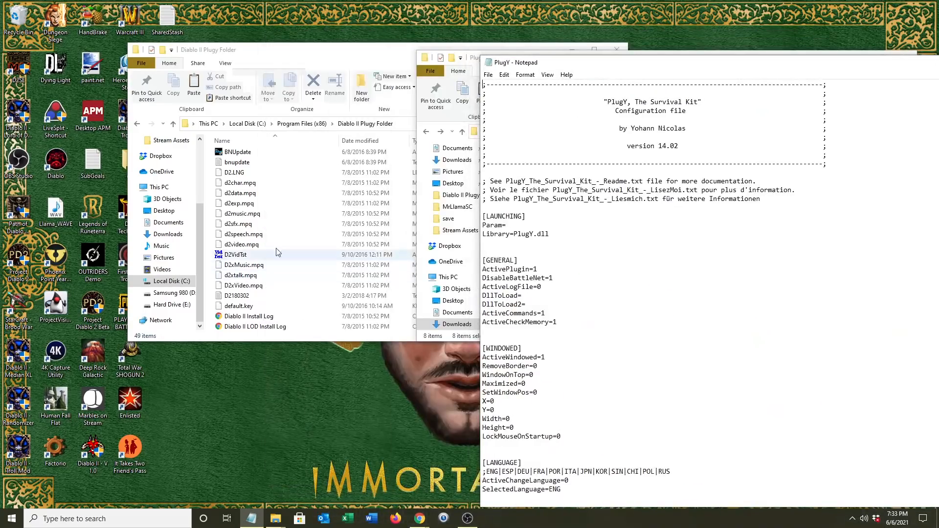
{"action": "left_click", "coordinate": [272, 230]}
{"action": "left_click", "coordinate": [268, 213]}
{"action": "scroll", "coordinate": [268, 213], "scroll_direction": "down", "scroll_amount": 7}
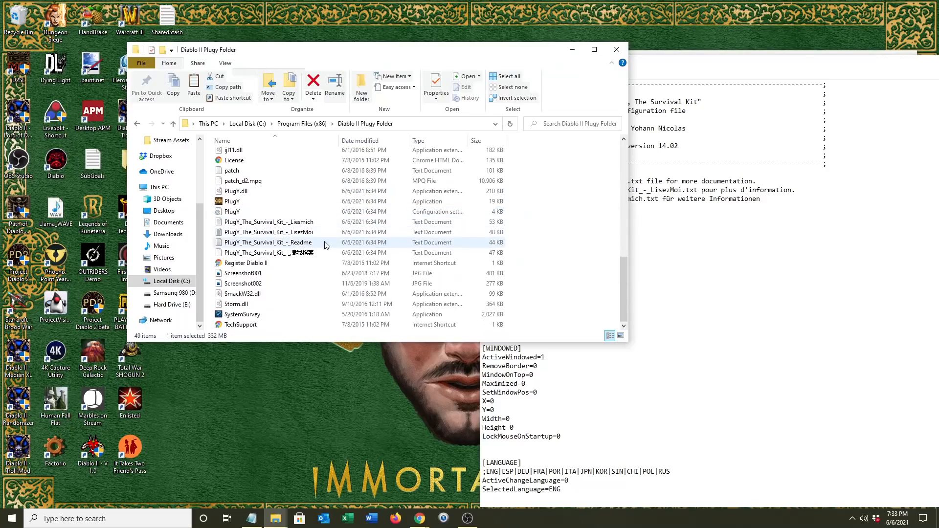
{"action": "left_click", "coordinate": [247, 213]}
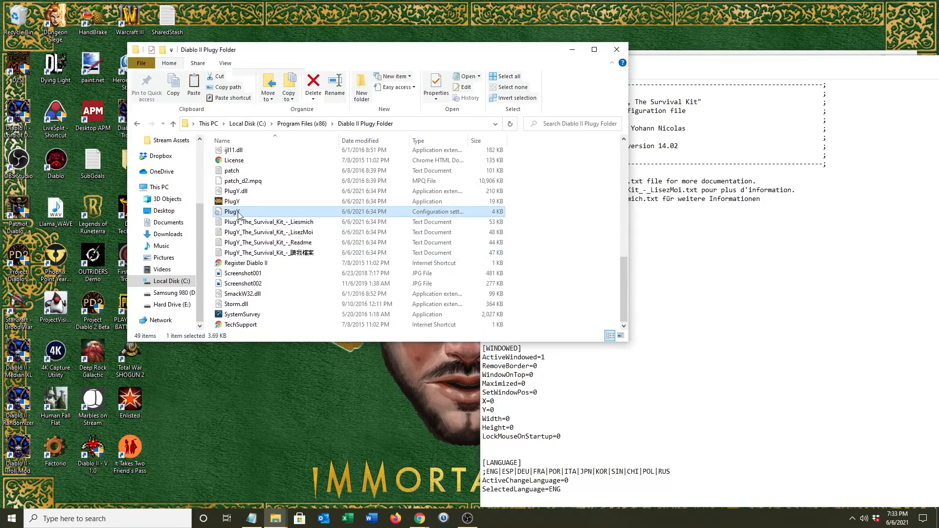
{"action": "double_click", "coordinate": [348, 216]}
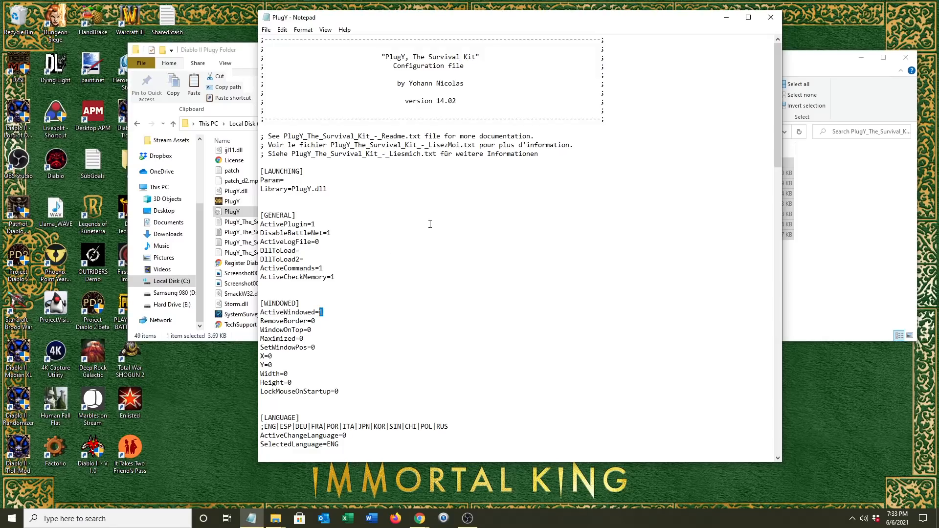
- Examine the ActiveSavePathChange and SavePath settings in the SAVEPATH section of the PlugY configuration file
{"action": "scroll", "coordinate": [392, 294], "scroll_direction": "down", "scroll_amount": 3}
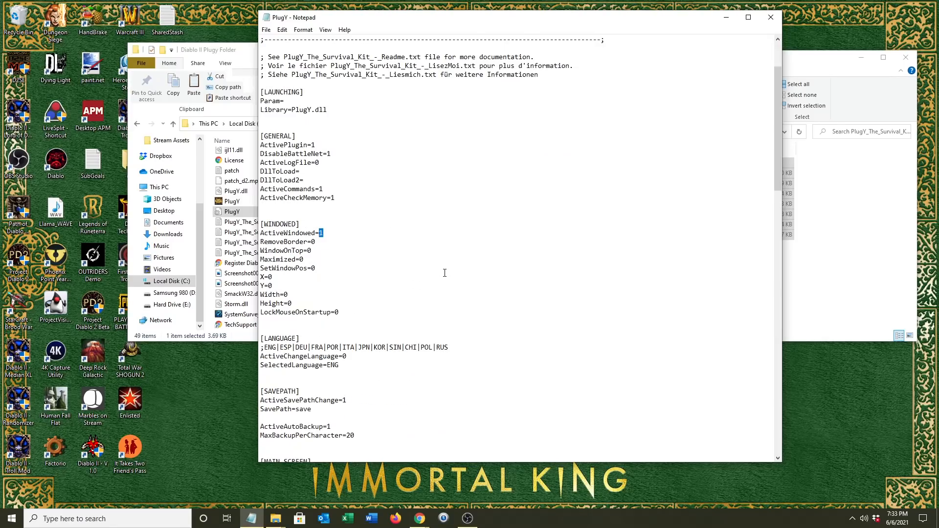
{"action": "scroll", "coordinate": [444, 272], "scroll_direction": "down", "scroll_amount": 2}
{"action": "scroll", "coordinate": [380, 344], "scroll_direction": "down", "scroll_amount": 1}
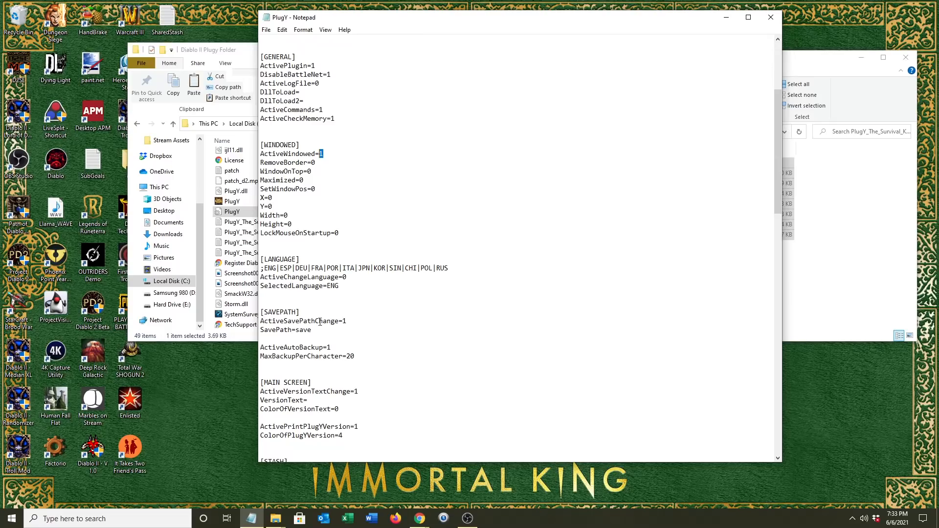
{"action": "double_click", "coordinate": [344, 321]}
{"action": "left_click_drag", "start_coordinate": [319, 329], "coordinate": [300, 332]}
{"action": "left_click", "coordinate": [318, 331]}
{"action": "double_click", "coordinate": [312, 330]}
{"action": "left_click", "coordinate": [512, 257]}
{"action": "mouse_move", "coordinate": [938, 129]}
{"action": "left_mouse_down"}
{"action": "mouse_move", "coordinate": [822, 44]}
{"action": "mouse_move", "coordinate": [938, 125]}
{"action": "left_mouse_up"}
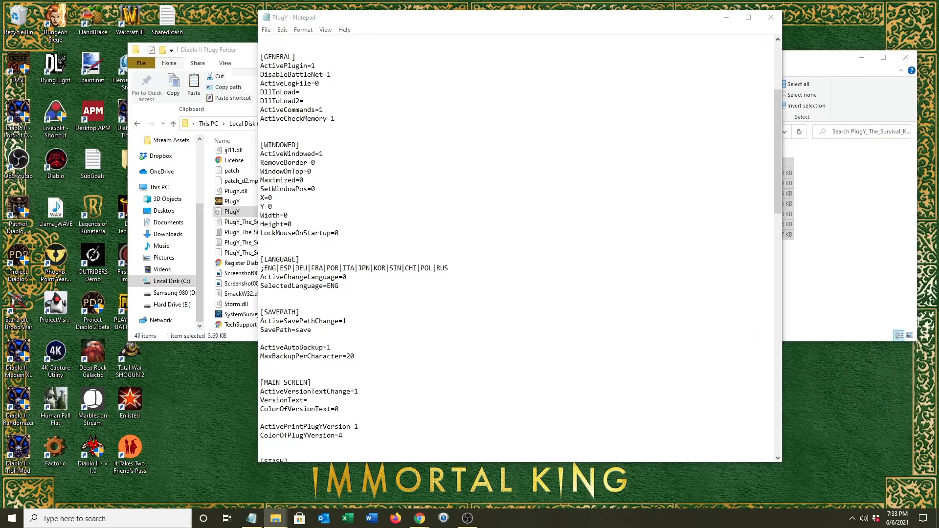
- Browse to the save folder under Diablo II\D2SE\CORES\1.13c in Program Files (x86) and view its character files
{"action": "left_click_drag", "start_coordinate": [241, 57], "coordinate": [296, 75]}
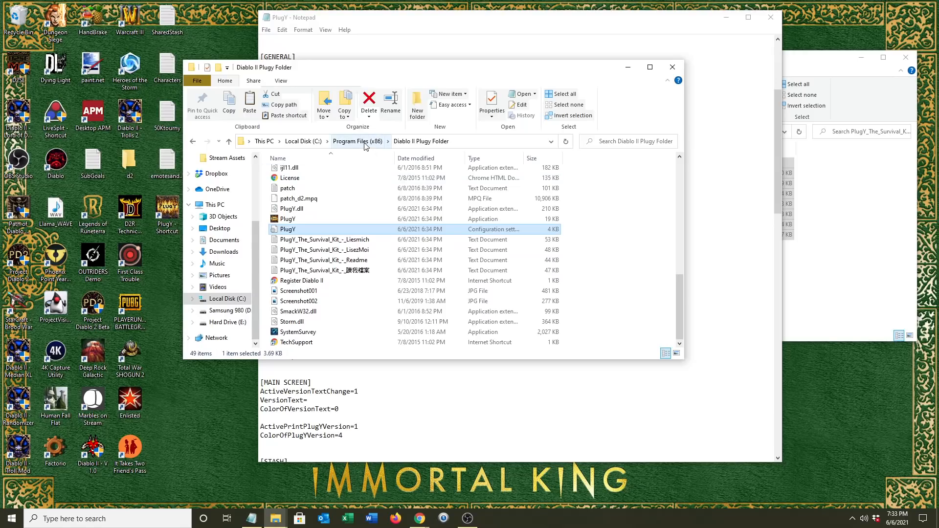
{"action": "left_click", "coordinate": [358, 141]}
{"action": "left_click", "coordinate": [337, 335]}
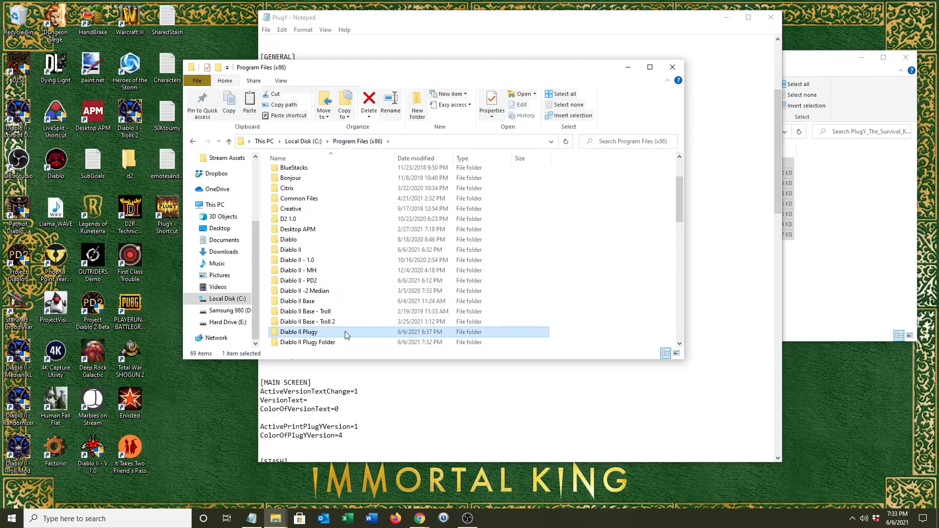
{"action": "scroll", "coordinate": [348, 323], "scroll_direction": "down", "scroll_amount": 1}
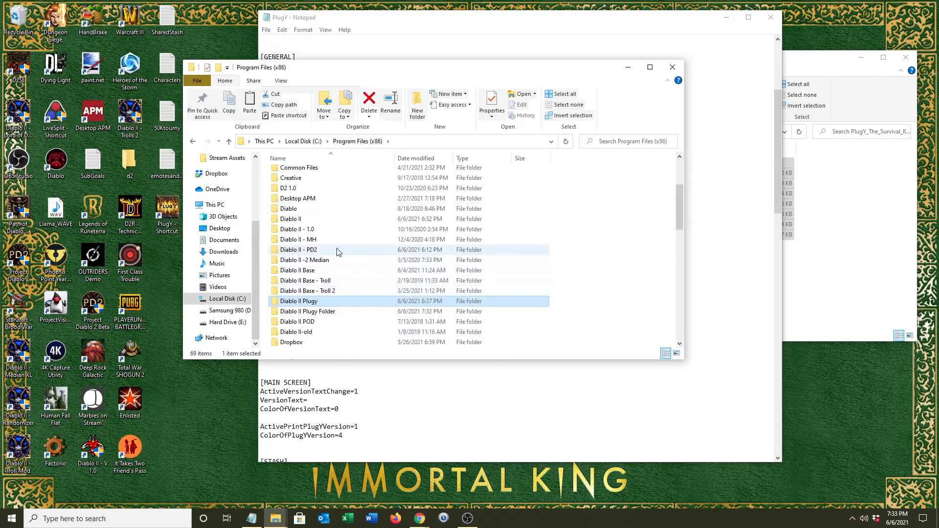
{"action": "double_click", "coordinate": [341, 220]}
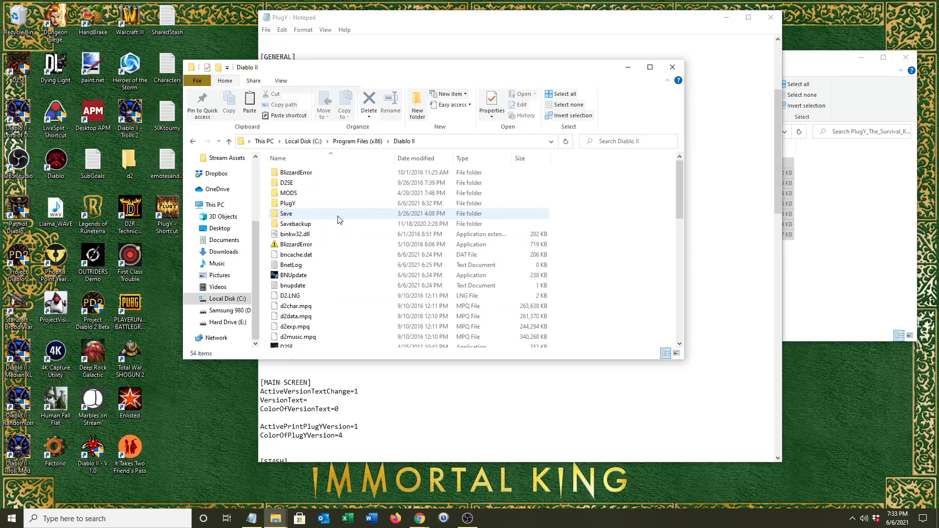
{"action": "double_click", "coordinate": [312, 180]}
{"action": "double_click", "coordinate": [322, 174]}
{"action": "double_click", "coordinate": [321, 172]}
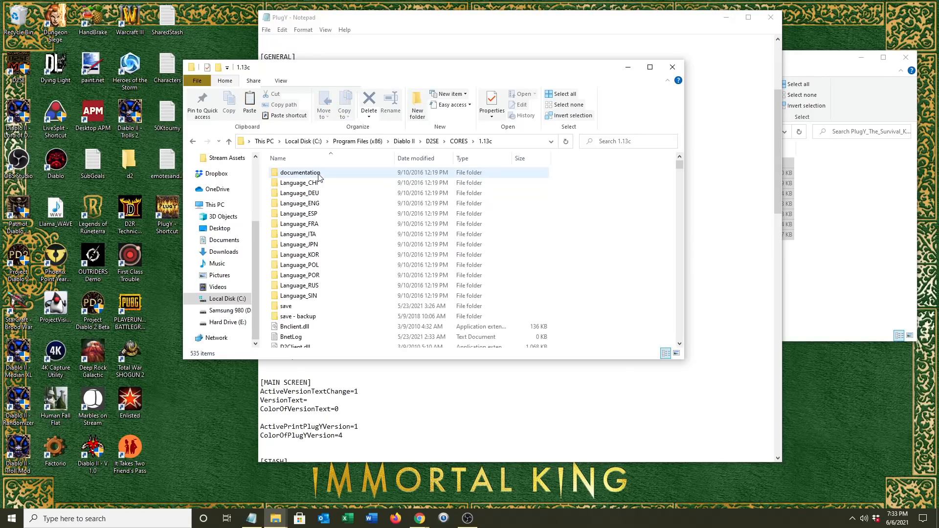
{"action": "double_click", "coordinate": [305, 309]}
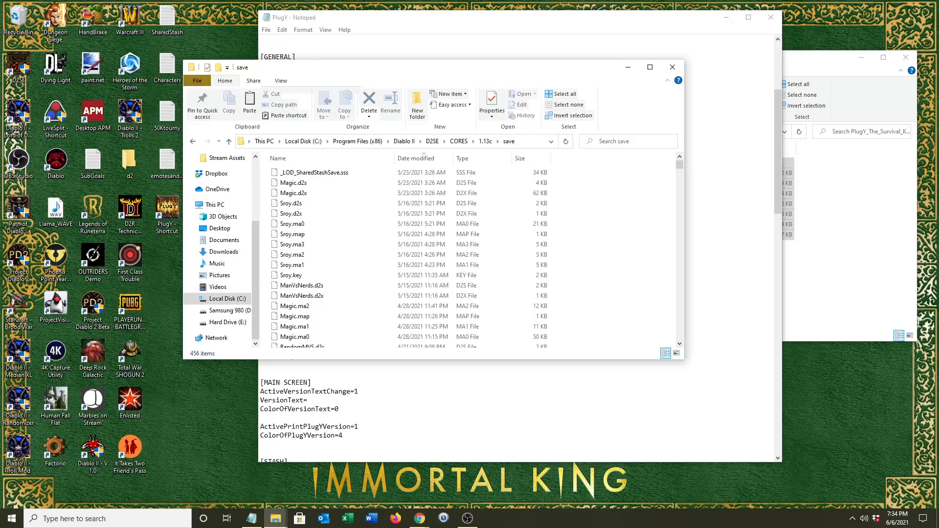
{"action": "left_click", "coordinate": [195, 143]}
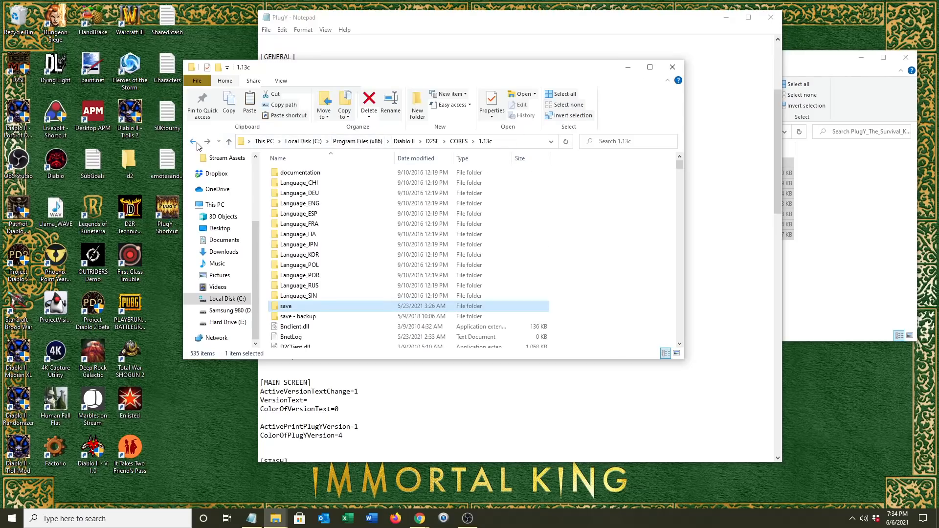
- Look through the Diablo II folder in Saved Games and select its save subfolder
{"action": "key", "text": "alt+Tab"}
{"action": "left_click_drag", "start_coordinate": [733, 73], "coordinate": [465, 72]}
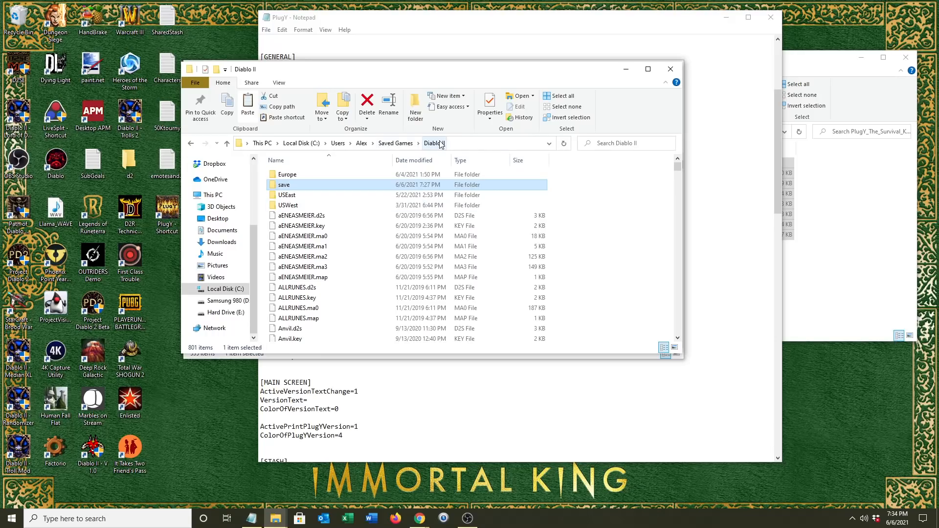
{"action": "left_click", "coordinate": [641, 210]}
{"action": "scroll", "coordinate": [641, 216], "scroll_direction": "down", "scroll_amount": 4}
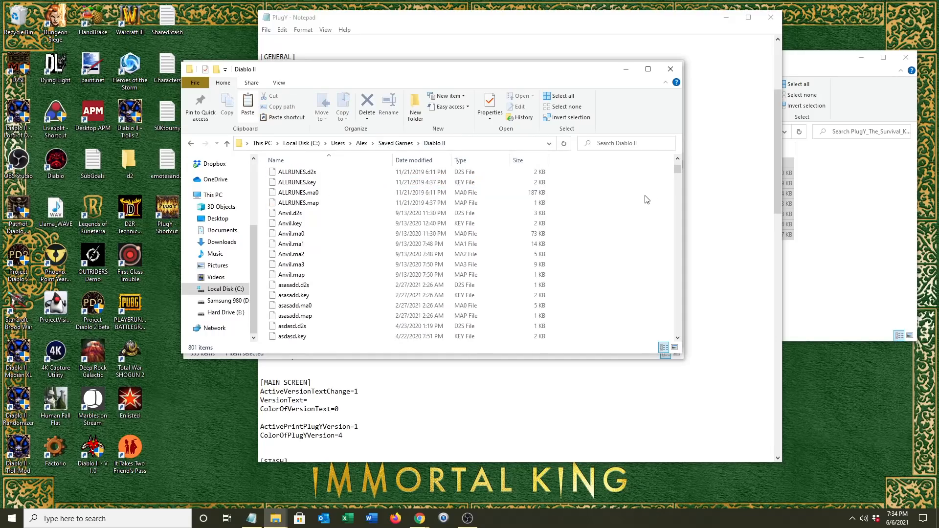
{"action": "scroll", "coordinate": [646, 200], "scroll_direction": "up", "scroll_amount": 4}
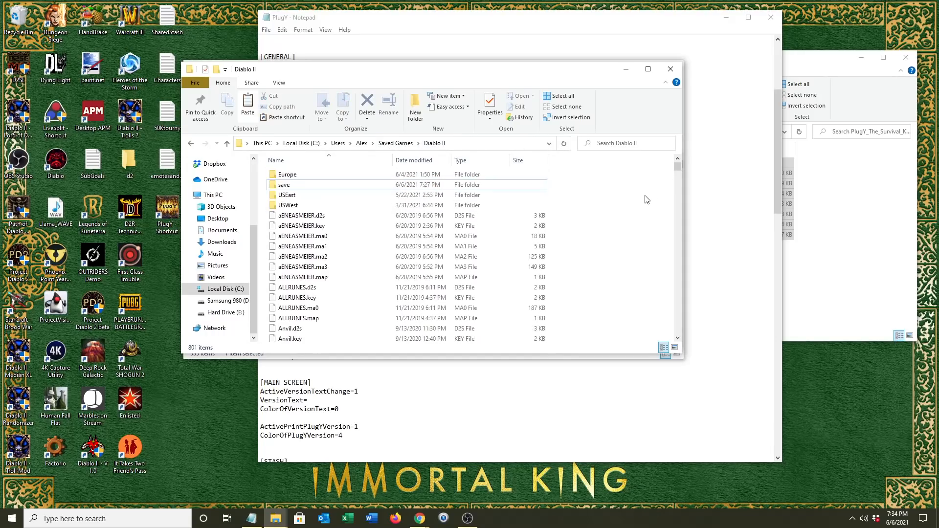
{"action": "left_click", "coordinate": [302, 189]}
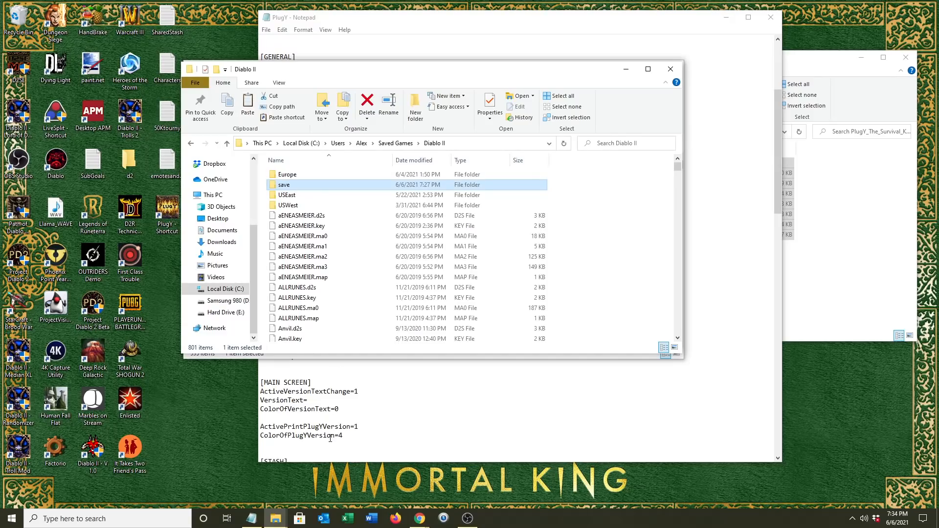
- Check the SavePath value in the PlugY configuration file, then inspect the shared stash files in Saved Games\Diablo II\save
{"action": "left_click", "coordinate": [359, 363]}
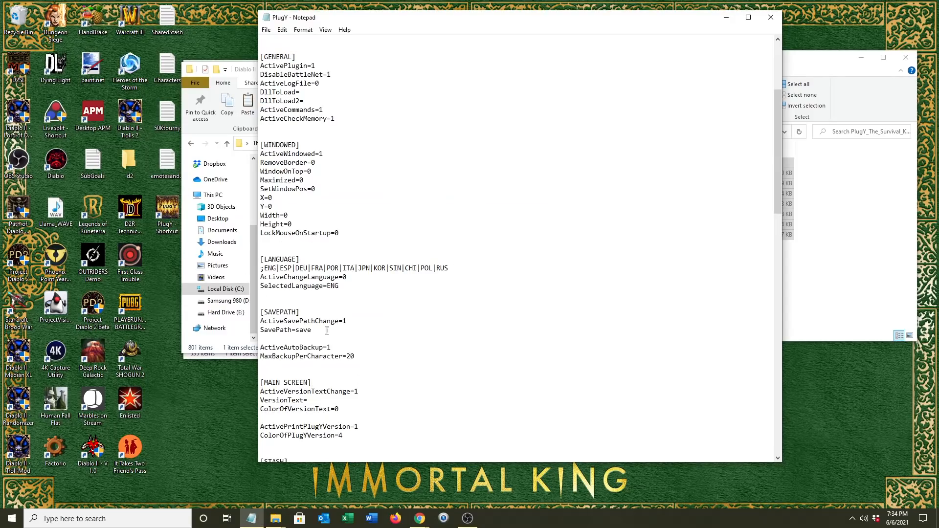
{"action": "left_click_drag", "start_coordinate": [313, 331], "coordinate": [296, 331]}
{"action": "left_click", "coordinate": [395, 327]}
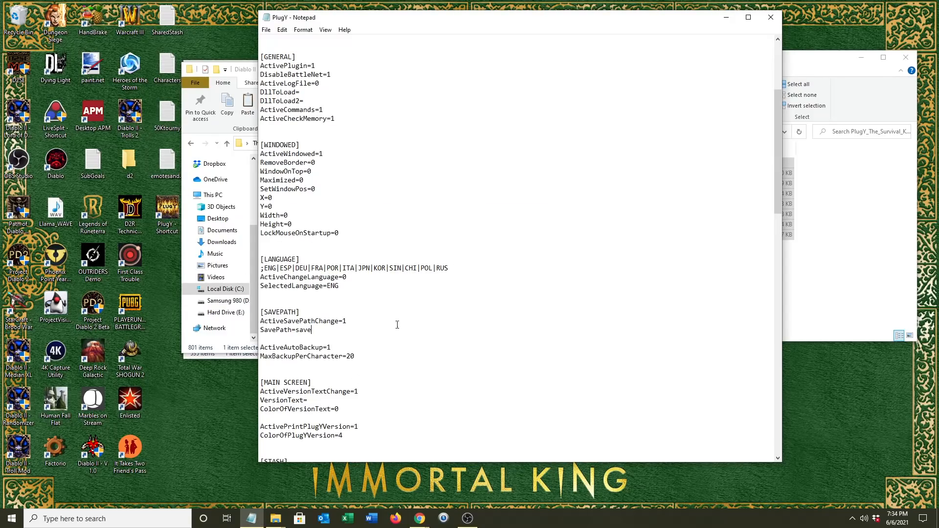
{"action": "left_click", "coordinate": [243, 74]}
{"action": "double_click", "coordinate": [301, 184]}
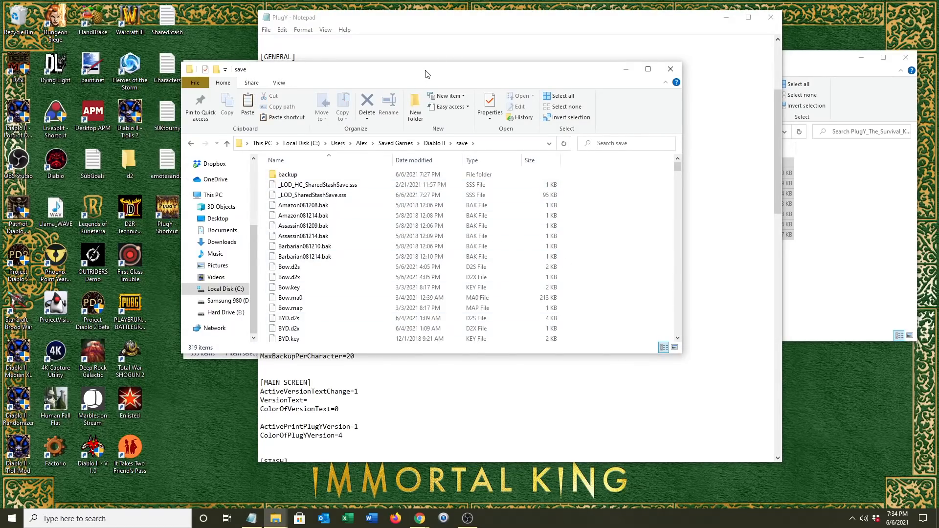
{"action": "left_click_drag", "start_coordinate": [426, 74], "coordinate": [541, 42]}
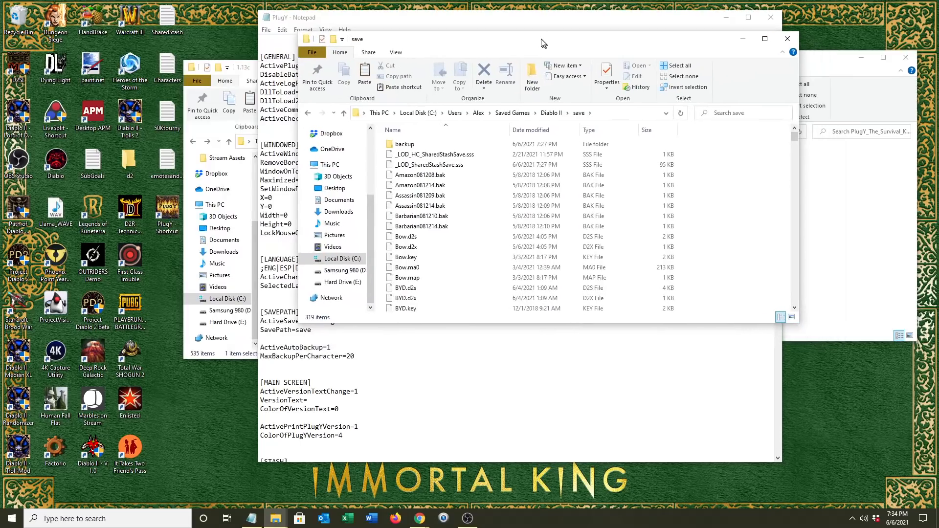
{"action": "left_click", "coordinate": [450, 153]}
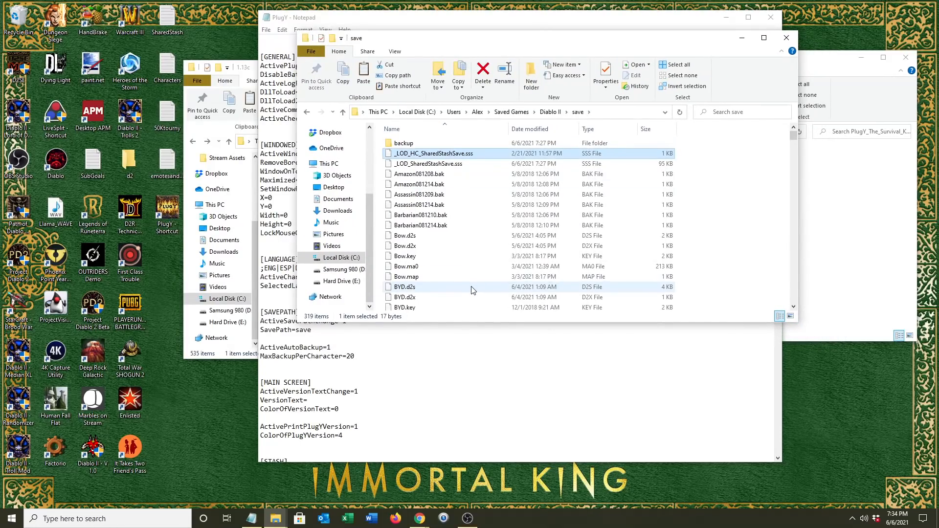
{"action": "left_click_drag", "start_coordinate": [439, 45], "coordinate": [752, 86]}
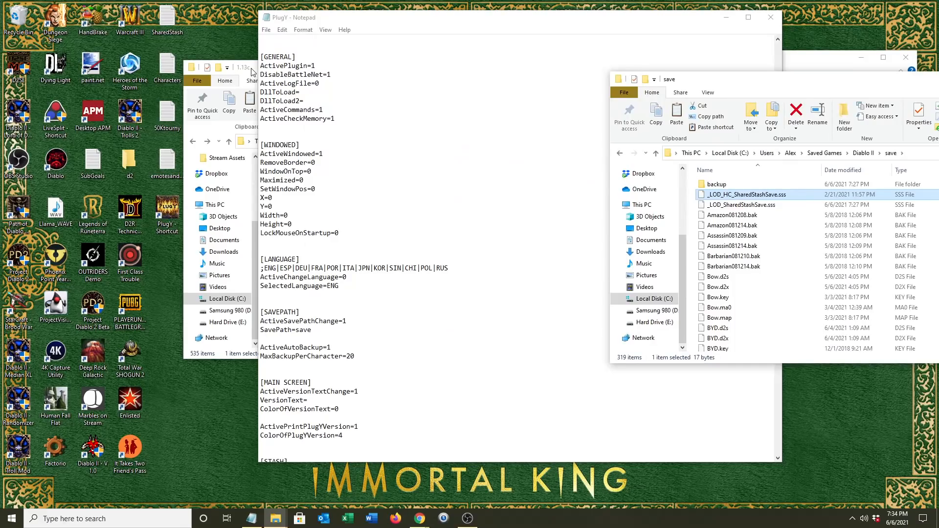
- Select all files in the D2SE 1.13c save folder and bring the Saved Games\Diablo II\save folder window to the front
{"action": "left_click", "coordinate": [252, 72]}
{"action": "double_click", "coordinate": [339, 313]}
{"action": "left_click", "coordinate": [323, 176]}
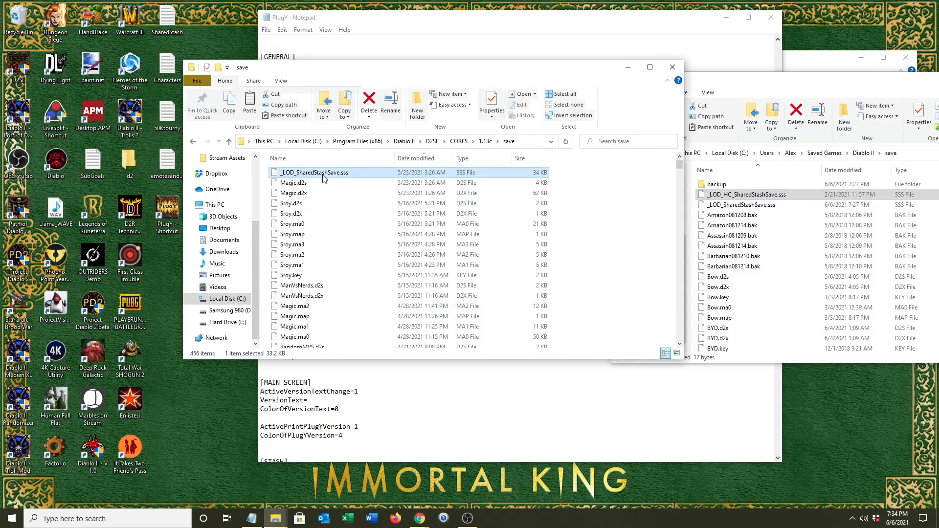
{"action": "key", "text": "ctrl+a"}
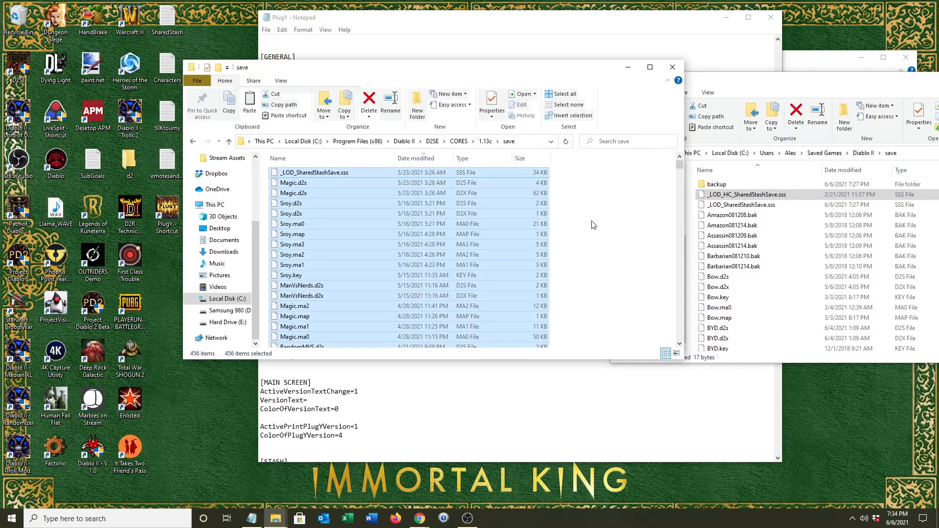
{"action": "left_click", "coordinate": [798, 85]}
{"action": "left_click", "coordinate": [739, 245]}
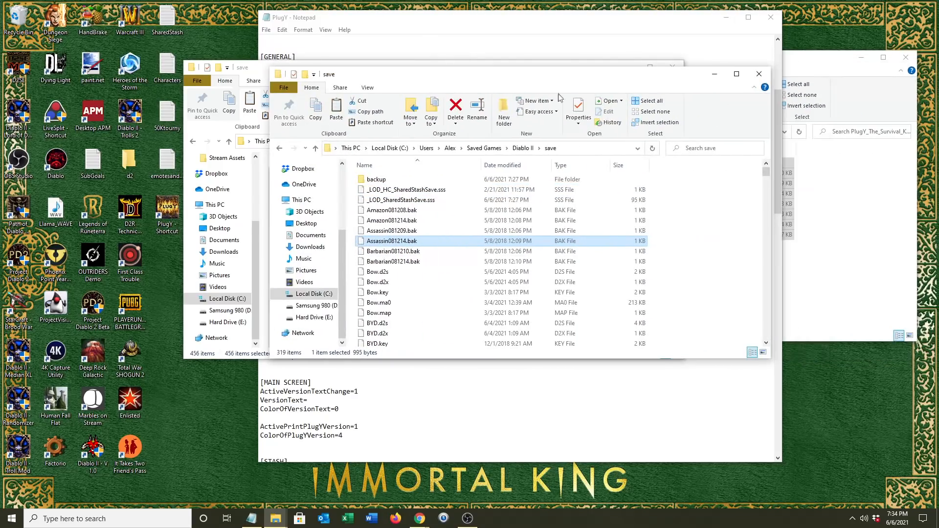
{"action": "left_click_drag", "start_coordinate": [756, 73], "coordinate": [415, 69]}
{"action": "left_click", "coordinate": [671, 206]}
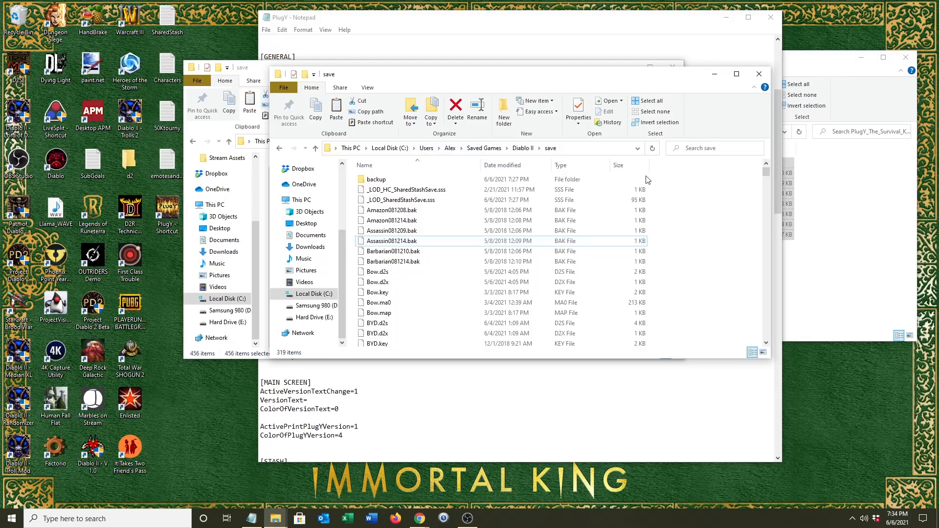
- Go up to the Diablo II folder in Saved Games, move its window aside, and clear the file selection in the D2SE 1.13c save folder
{"action": "left_click", "coordinate": [524, 148]}
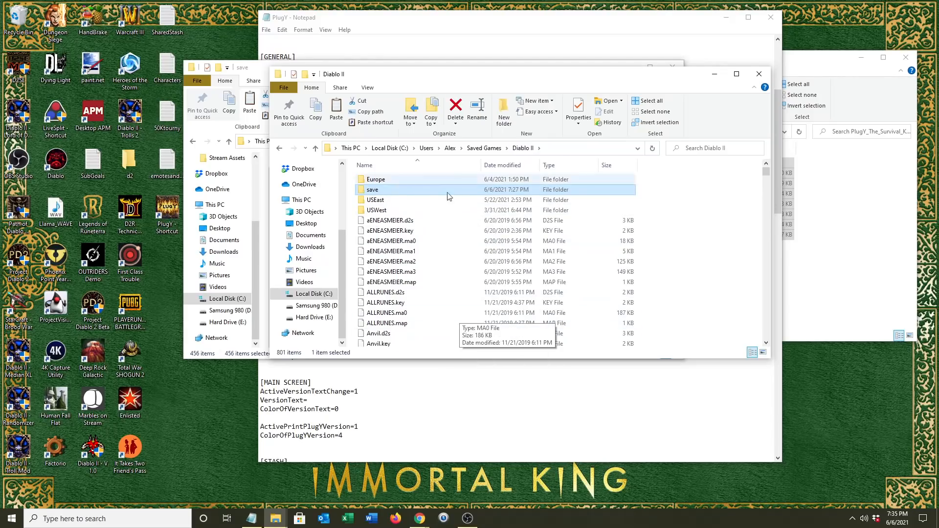
{"action": "left_click", "coordinate": [704, 243]}
{"action": "left_click_drag", "start_coordinate": [594, 83], "coordinate": [669, 84]}
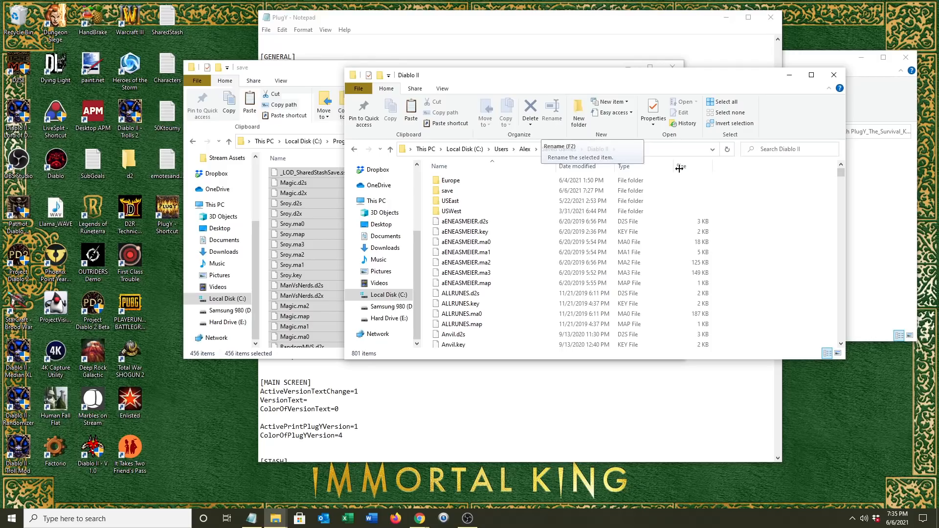
{"action": "left_click", "coordinate": [336, 70]}
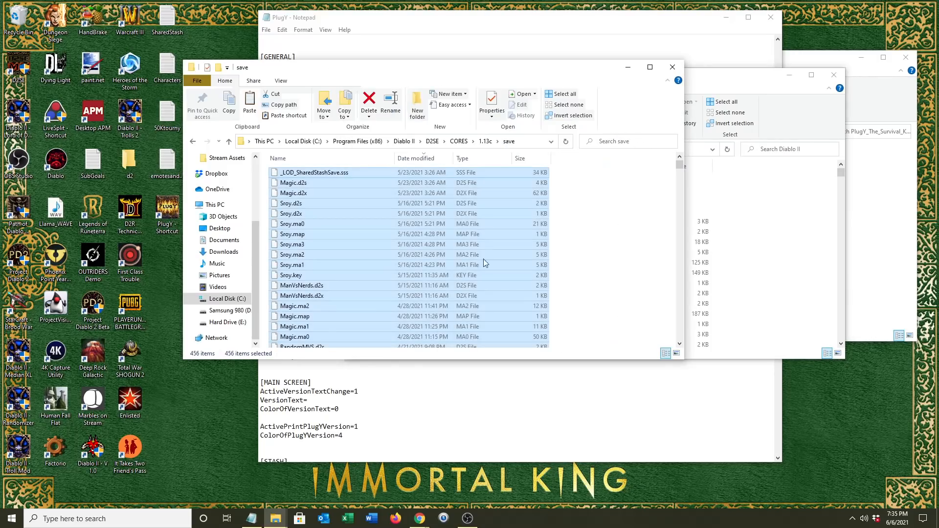
{"action": "left_click", "coordinate": [529, 224]}
{"action": "left_click", "coordinate": [795, 216]}
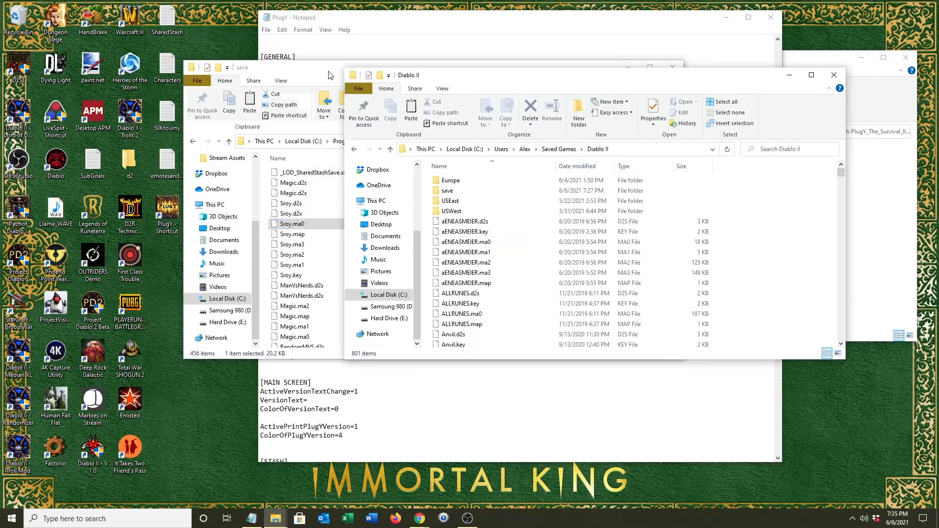
- Bring the PlugY_The_Survival_Kit_v14.02 folder forward, shift its window slightly, and return to the Diablo II folder in Saved Games
{"action": "left_click", "coordinate": [328, 72]}
{"action": "left_click", "coordinate": [699, 205]}
{"action": "left_click", "coordinate": [826, 66]}
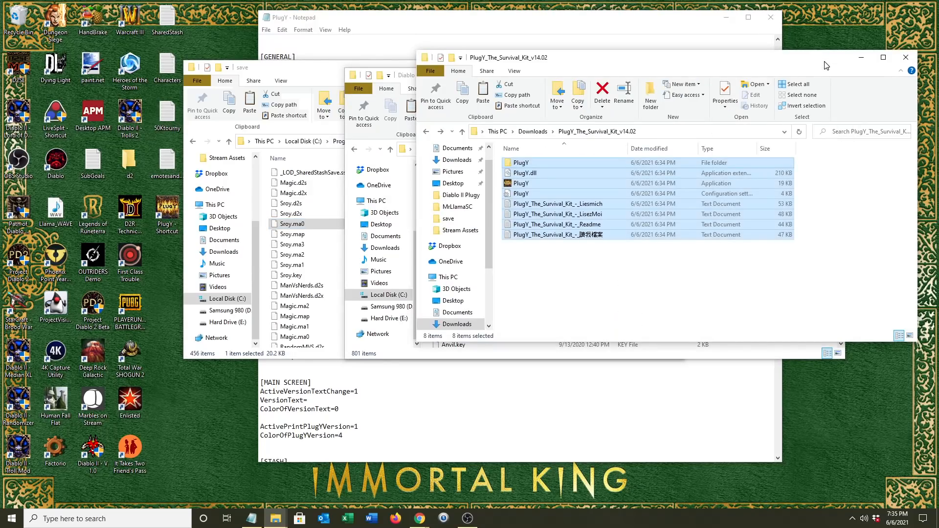
{"action": "left_click_drag", "start_coordinate": [826, 65], "coordinate": [822, 57]}
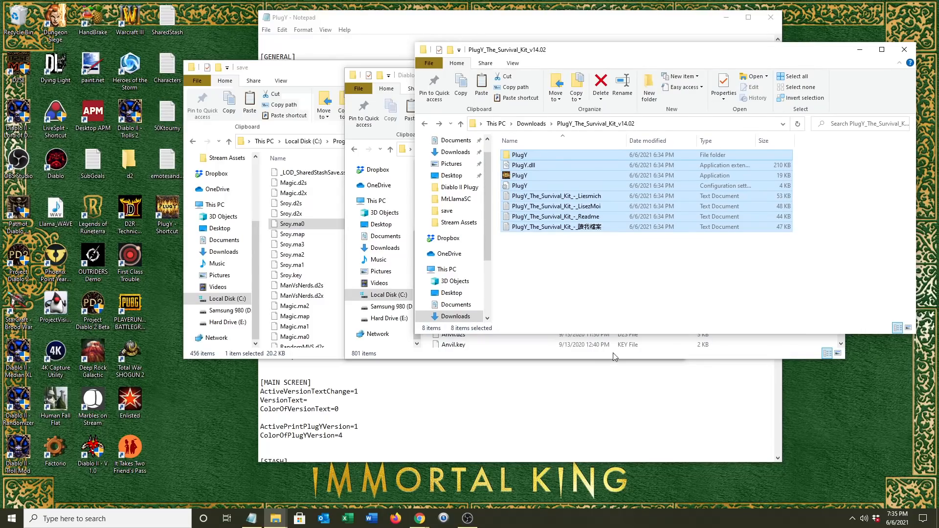
{"action": "left_click", "coordinate": [756, 346]}
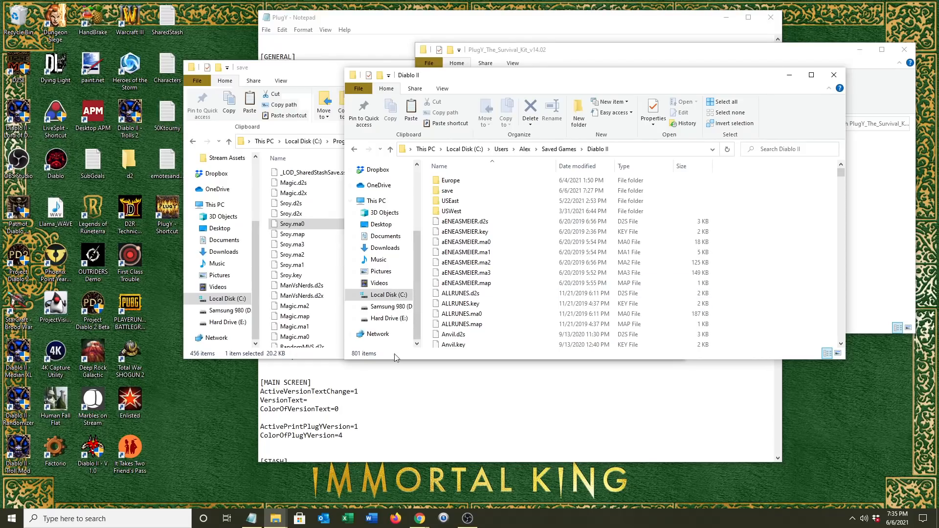
- Launch PlugY from its desktop shortcut, start a single-player game with the level 89 Paladin, and walk toward the private stash
{"action": "left_click", "coordinate": [225, 392]}
{"action": "double_click", "coordinate": [169, 214]}
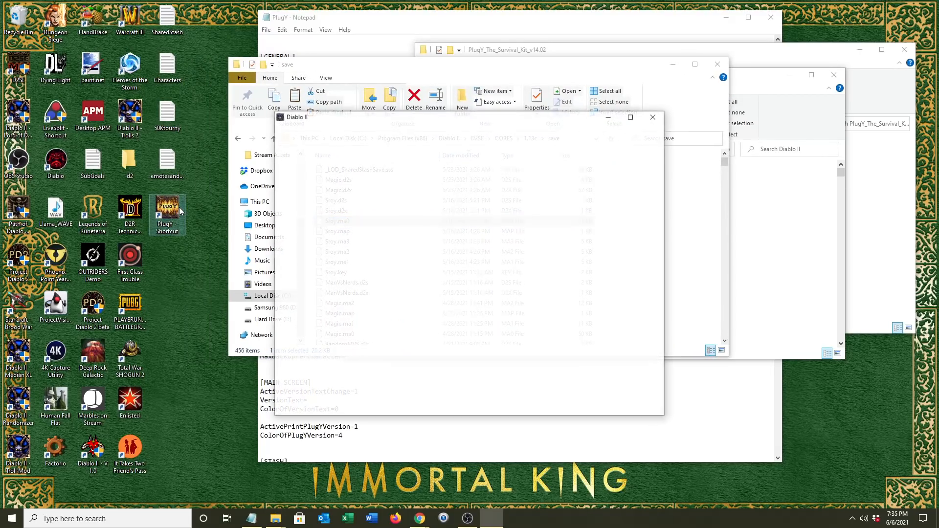
{"action": "left_click", "coordinate": [464, 197]}
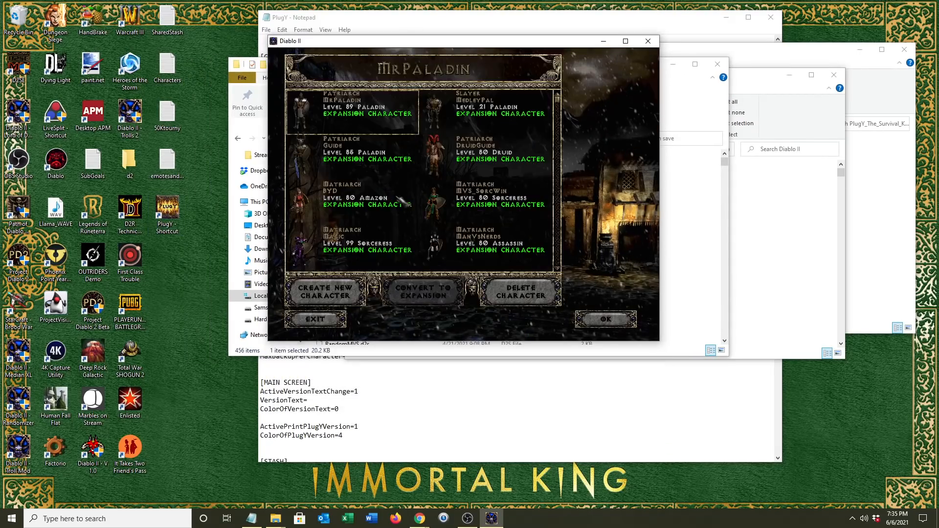
{"action": "double_click", "coordinate": [371, 113]}
{"action": "left_click", "coordinate": [464, 226]}
{"action": "left_click", "coordinate": [386, 261]}
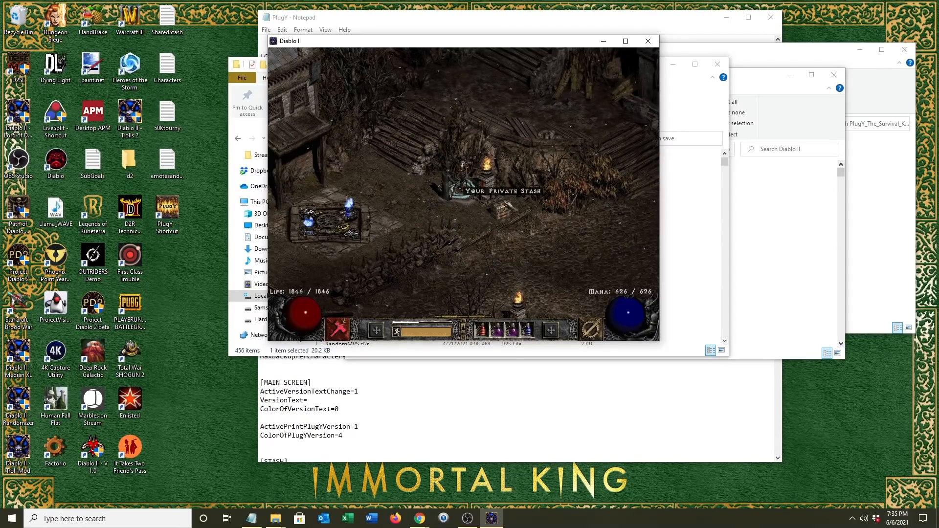
- Review the stash, world event, uber quest, interface and extra settings in the PlugY configuration file, and close the file
{"action": "key", "text": "alt+Tab"}
{"action": "scroll", "coordinate": [351, 223], "scroll_direction": "down", "scroll_amount": 11}
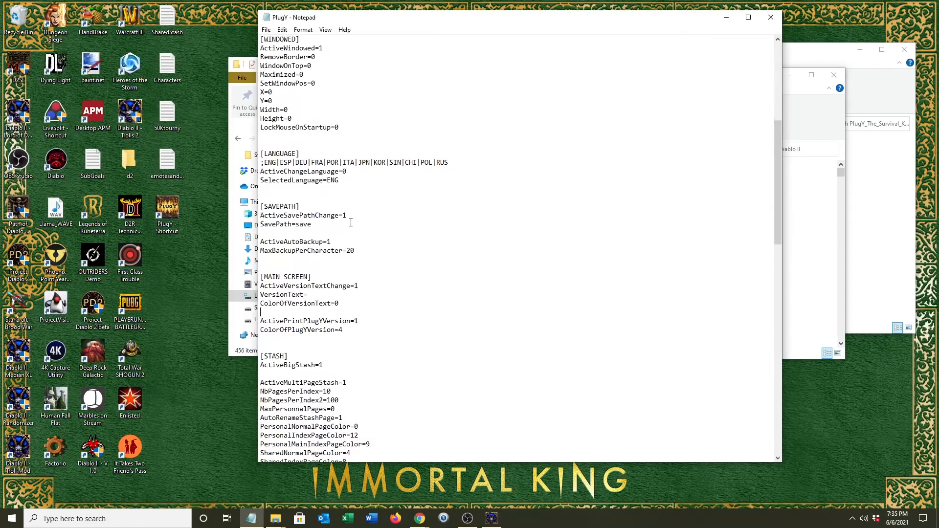
{"action": "scroll", "coordinate": [386, 208], "scroll_direction": "down", "scroll_amount": 2}
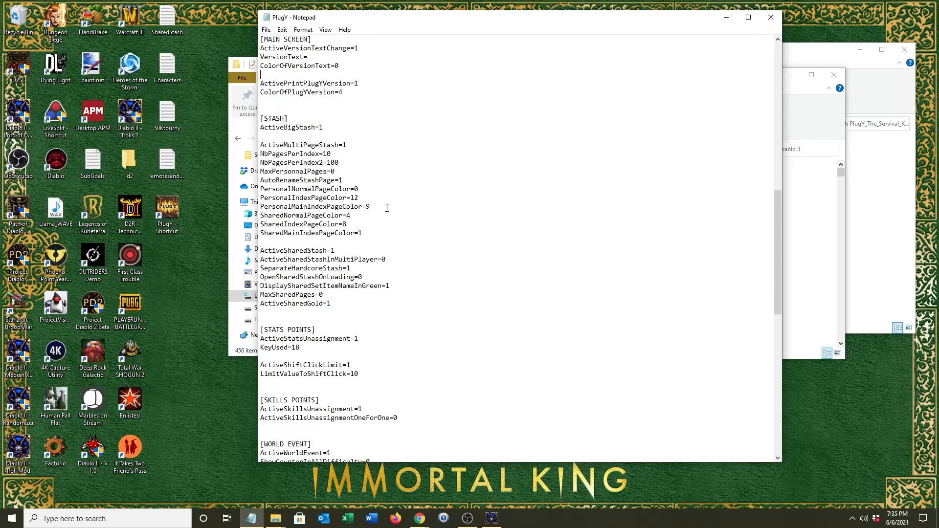
{"action": "scroll", "coordinate": [317, 149], "scroll_direction": "down", "scroll_amount": 9}
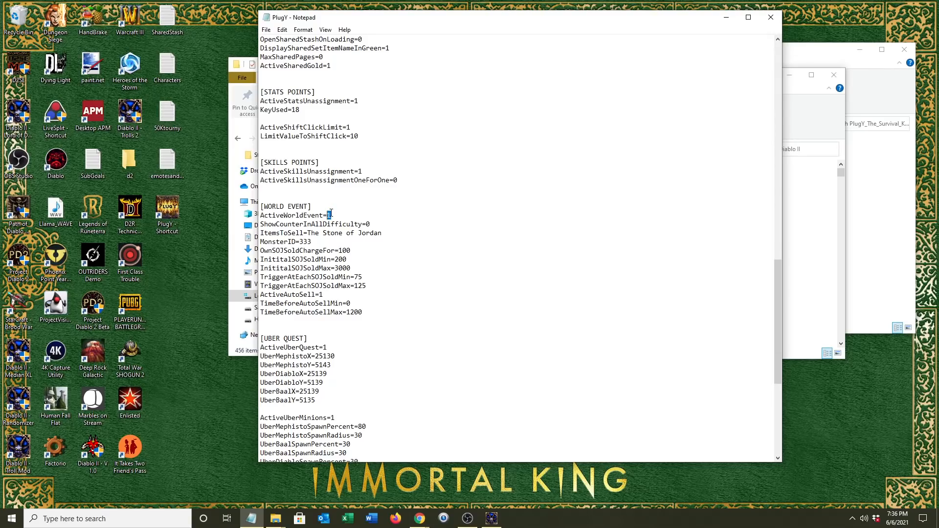
{"action": "scroll", "coordinate": [374, 230], "scroll_direction": "down", "scroll_amount": 3}
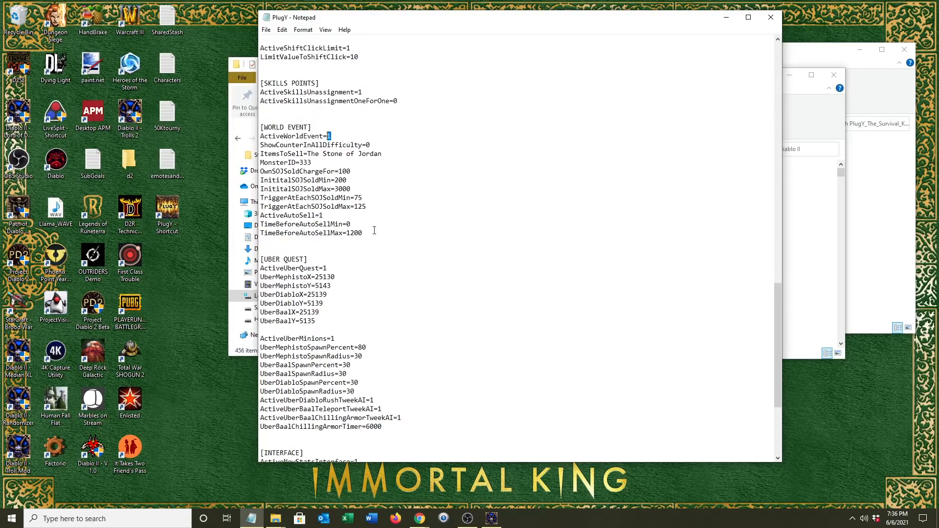
{"action": "left_click", "coordinate": [349, 268]}
{"action": "scroll", "coordinate": [350, 303], "scroll_direction": "down", "scroll_amount": 3}
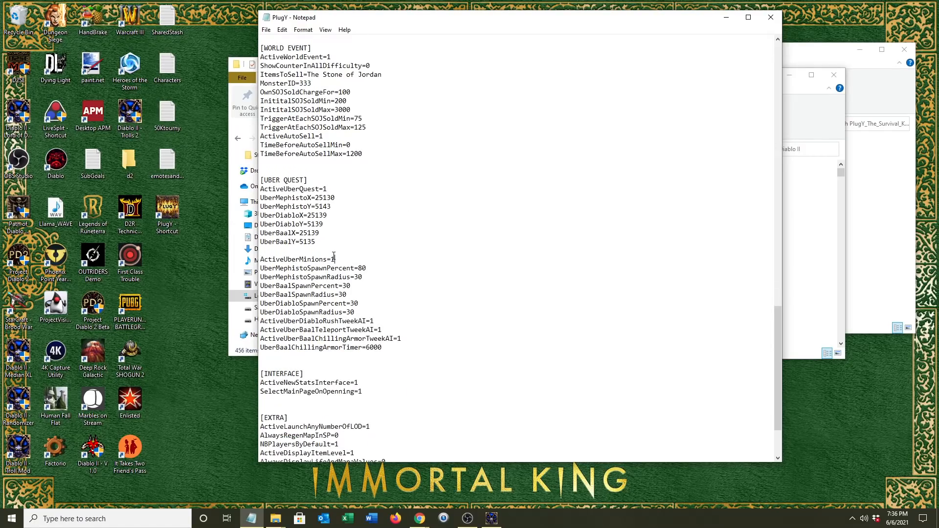
{"action": "scroll", "coordinate": [477, 233], "scroll_direction": "down", "scroll_amount": 3}
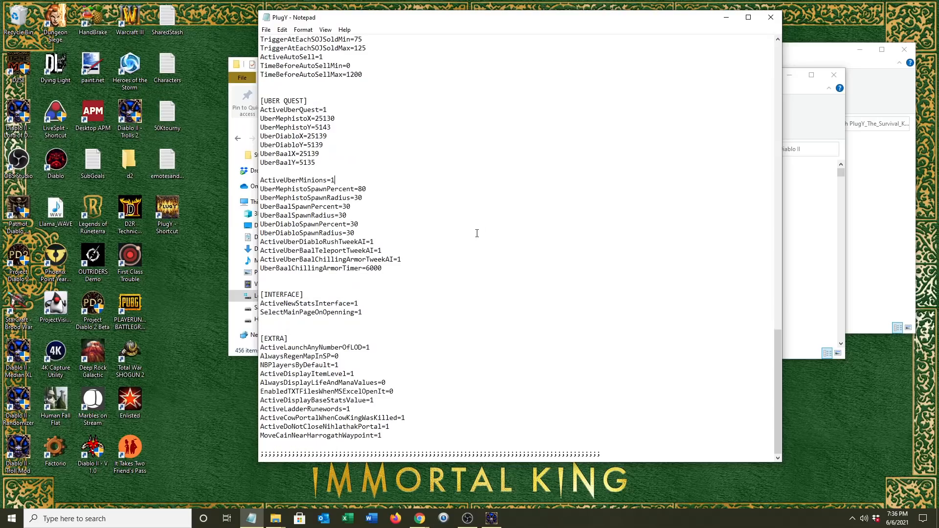
{"action": "scroll", "coordinate": [485, 364], "scroll_direction": "up", "scroll_amount": 20}
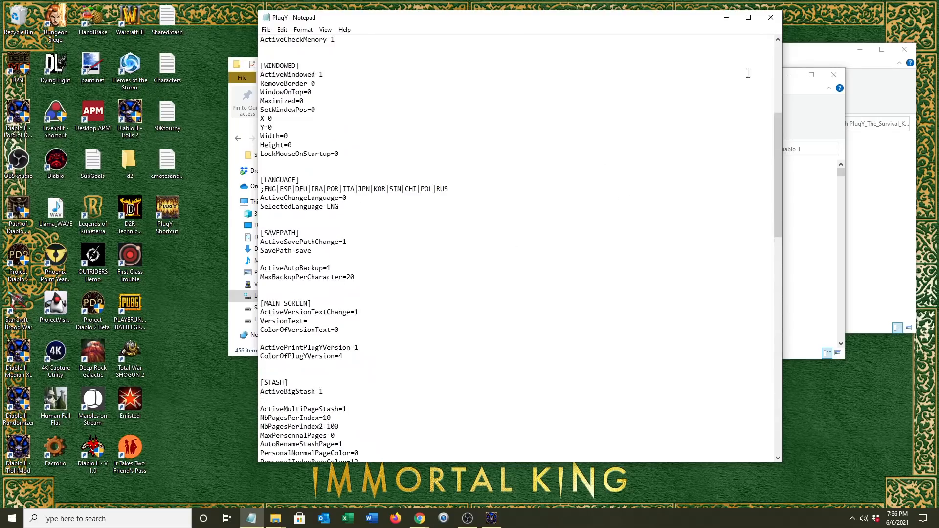
{"action": "left_click", "coordinate": [771, 19]}
- Open the private stash in Diablo II, switch to the shared stash, and advance through its index pages
{"action": "left_click", "coordinate": [342, 212]}
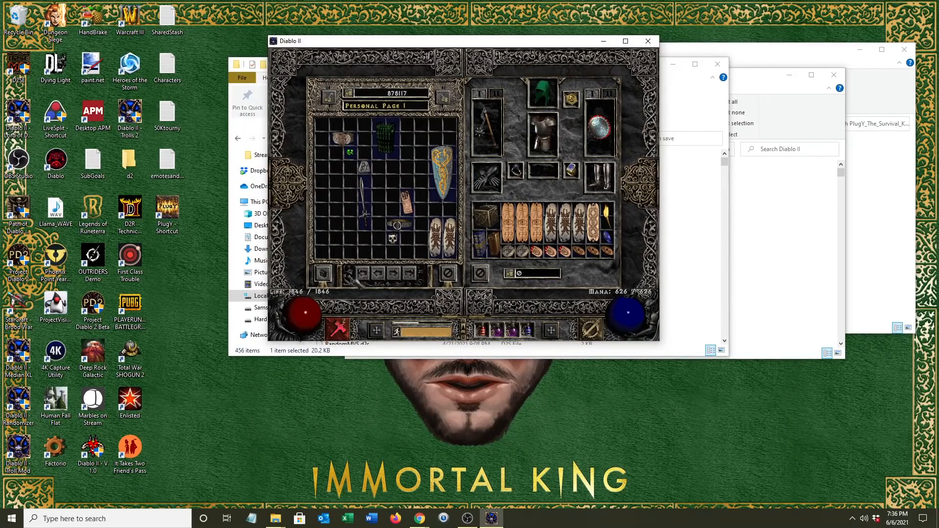
{"action": "left_click", "coordinate": [322, 274]}
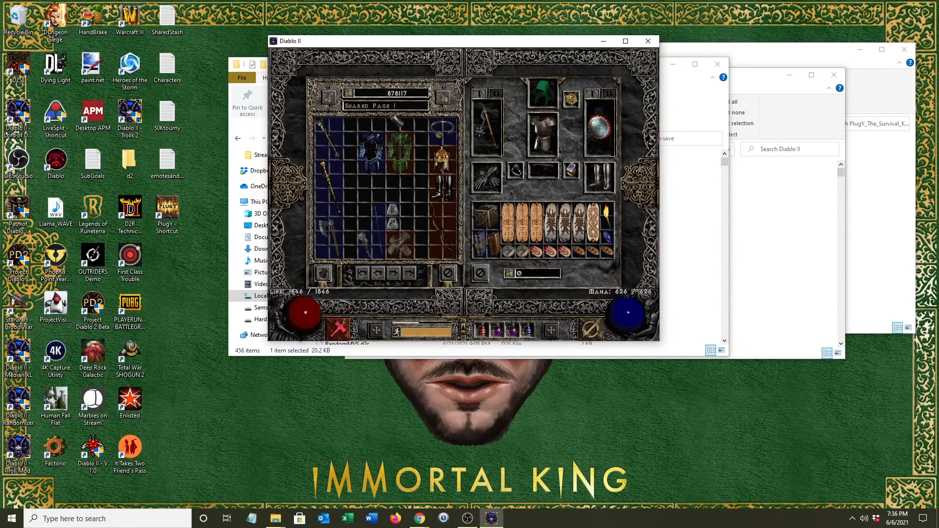
{"action": "left_click", "coordinate": [409, 273]}
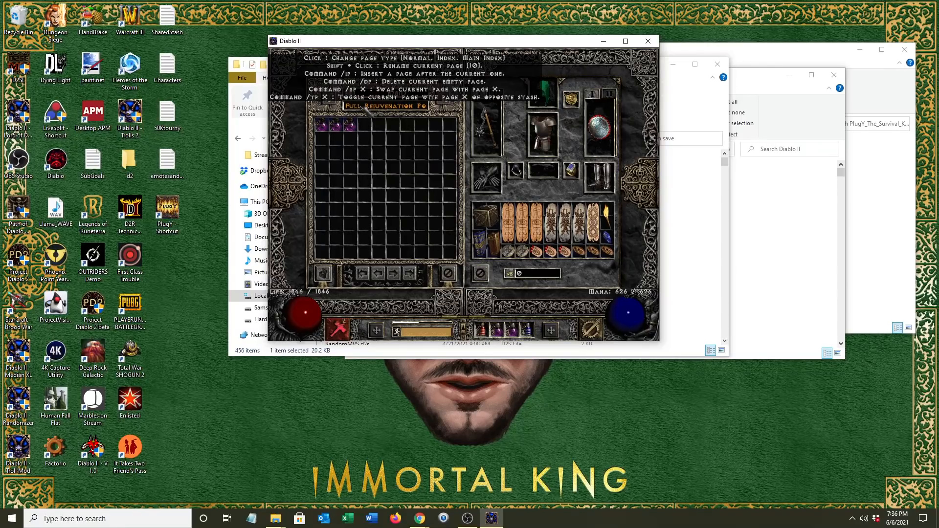
{"action": "left_click", "coordinate": [413, 272]}
{"action": "left_click", "coordinate": [413, 271]}
{"action": "left_click", "coordinate": [413, 272]}
{"action": "left_click", "coordinate": [413, 272]}
{"action": "left_click", "coordinate": [413, 272]}
- Skip forward through the shared stash's main index pages to Shared Page 600
{"action": "left_click", "coordinate": [415, 273], "text": "shift"}
{"action": "left_click", "coordinate": [415, 273], "text": "shift"}
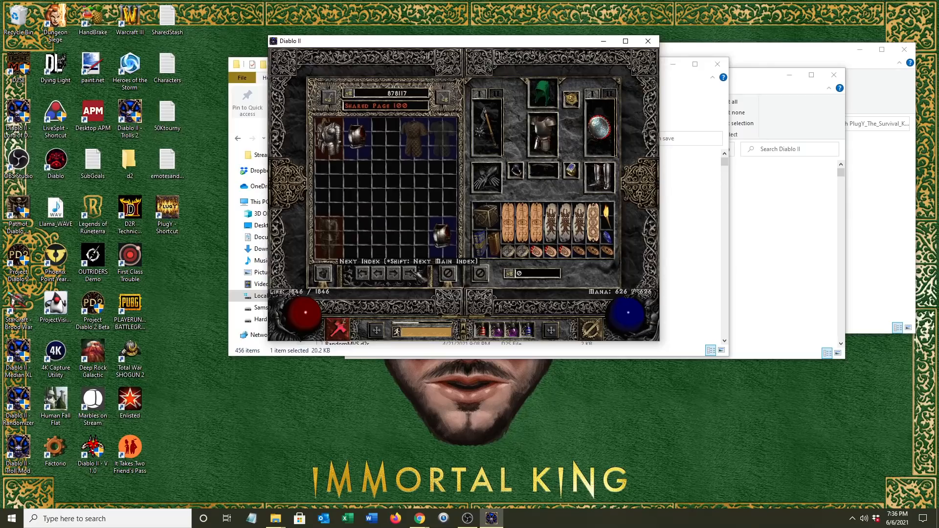
{"action": "left_click", "coordinate": [415, 273], "text": "shift"}
{"action": "left_click", "coordinate": [415, 273], "text": "shift"}
{"action": "left_click", "coordinate": [415, 273], "text": "shift"}
{"action": "left_click", "coordinate": [415, 273], "text": "shift"}
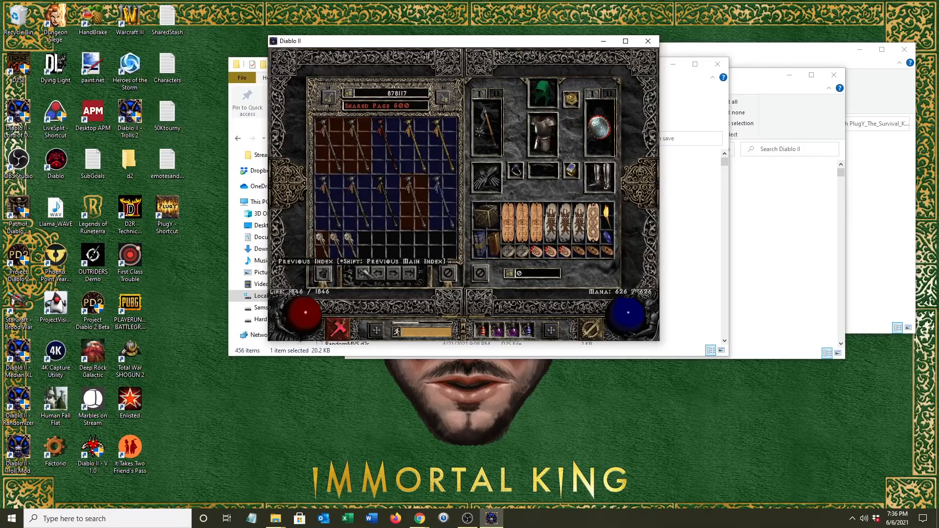
- Skip back through the shared stash's main indexes to Shared Page 1
{"action": "left_click", "coordinate": [364, 273], "text": "shift"}
{"action": "left_click", "coordinate": [365, 273], "text": "shift"}
{"action": "left_click", "coordinate": [364, 272], "text": "shift"}
{"action": "left_click", "coordinate": [364, 272], "text": "shift"}
{"action": "left_click", "coordinate": [364, 272], "text": "shift"}
{"action": "left_click", "coordinate": [364, 272], "text": "shift"}
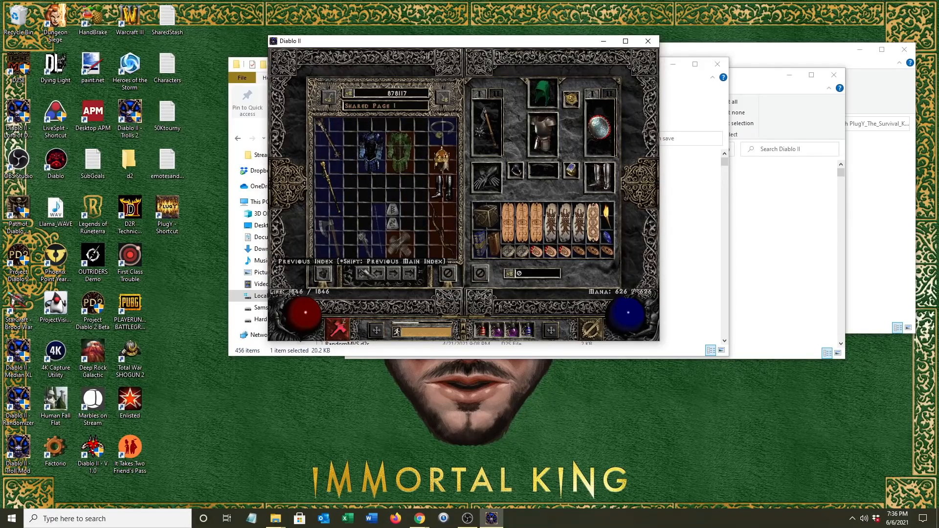
- Jump ahead to Shared Page 200, return to the first shared page, and close the stash
{"action": "left_click", "coordinate": [414, 271], "text": "shift"}
{"action": "left_click", "coordinate": [414, 272], "text": "shift"}
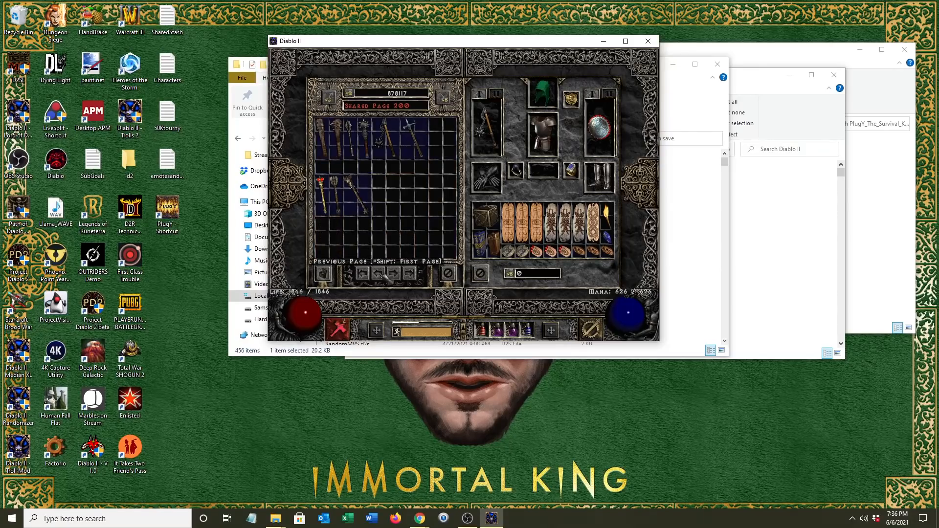
{"action": "left_click", "coordinate": [361, 273], "text": "shift"}
{"action": "left_click", "coordinate": [360, 272], "text": "shift"}
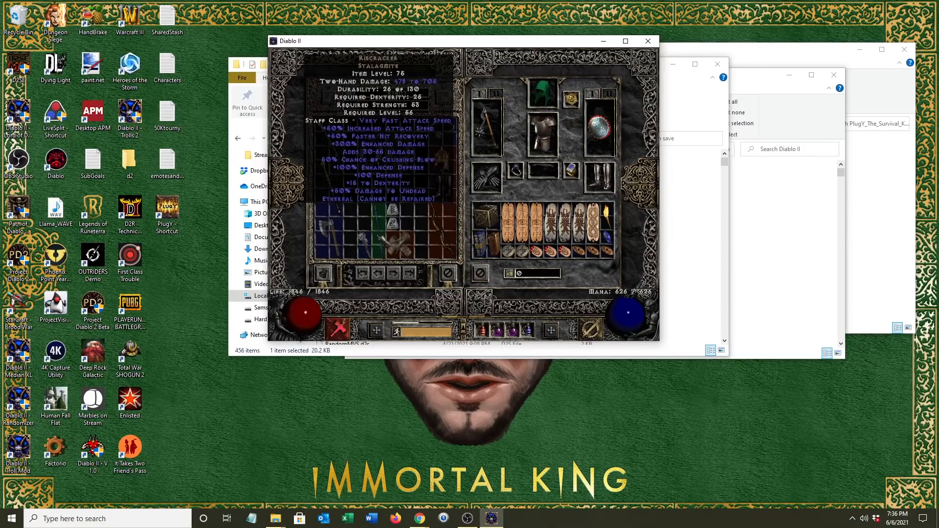
{"action": "key", "text": "Escape"}
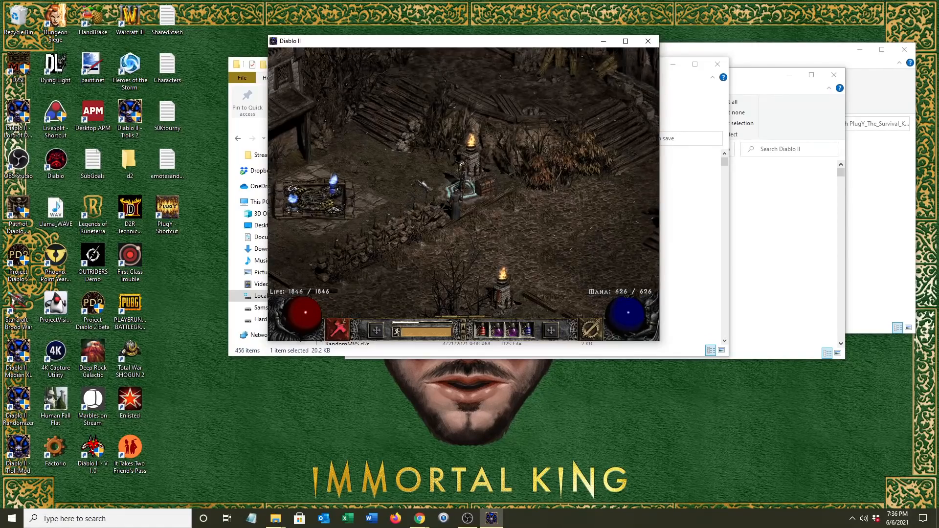